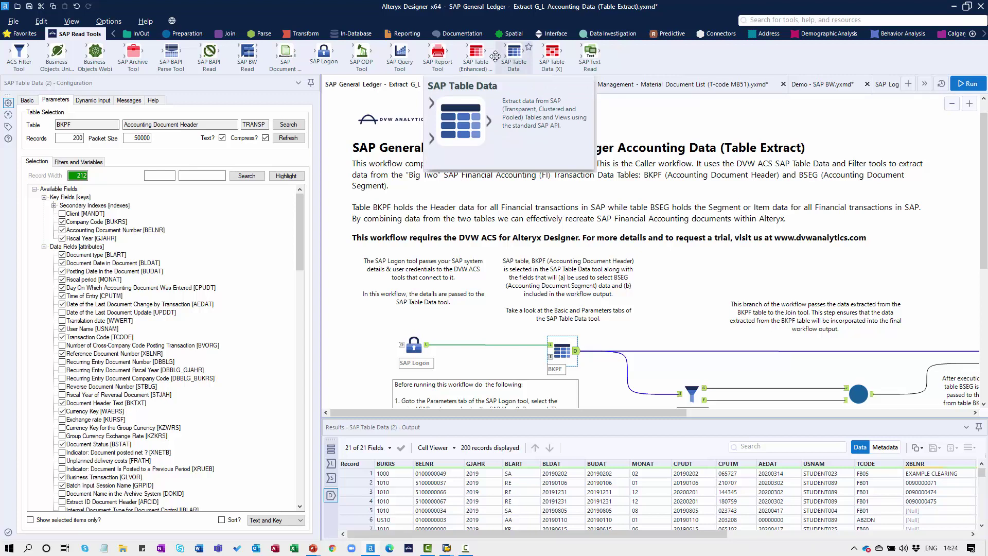
- Review the descriptions of the SAP read tools, including SAP BW Read, SAP Document Read and SAP BAPI Read
drag(438, 58, 438, 64)
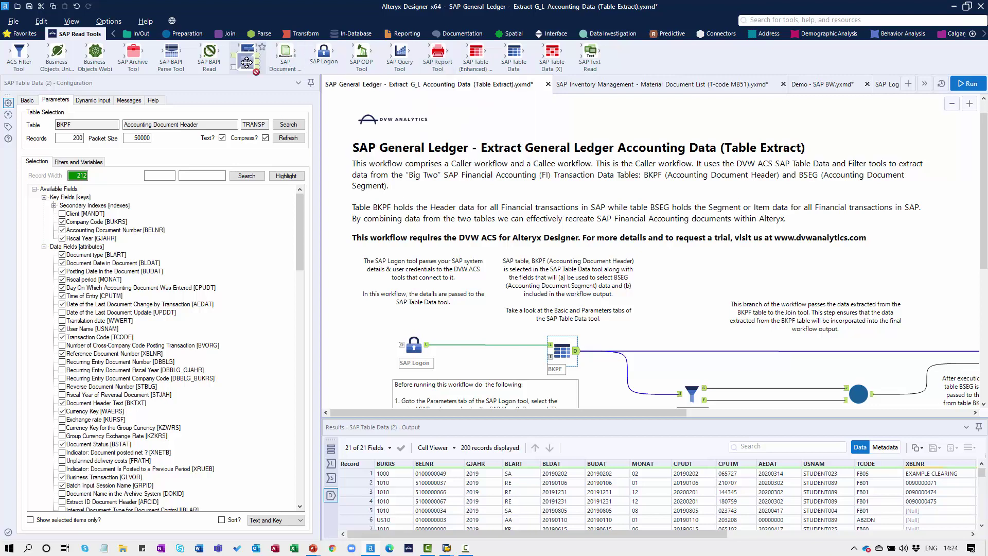
mouse_move(245, 61)
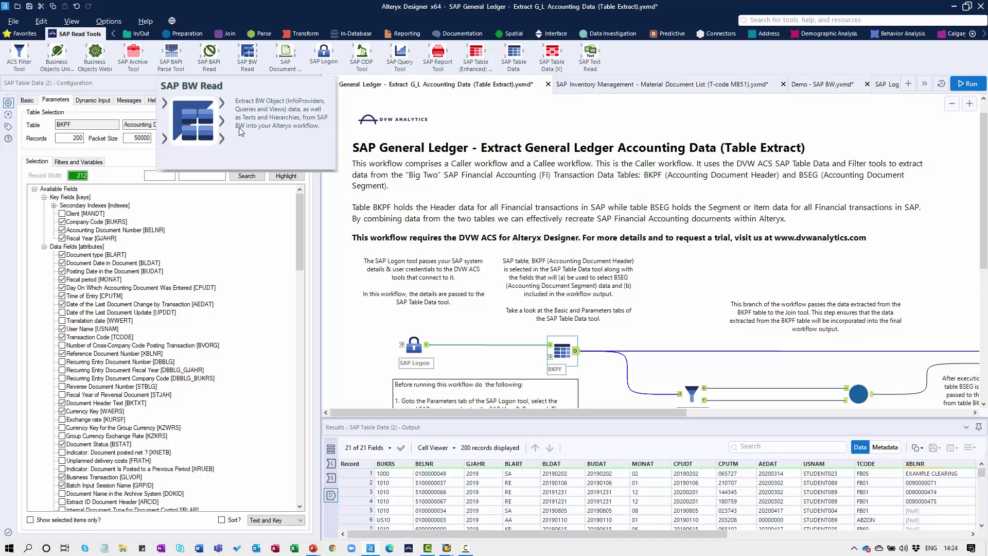
drag(286, 59, 286, 60)
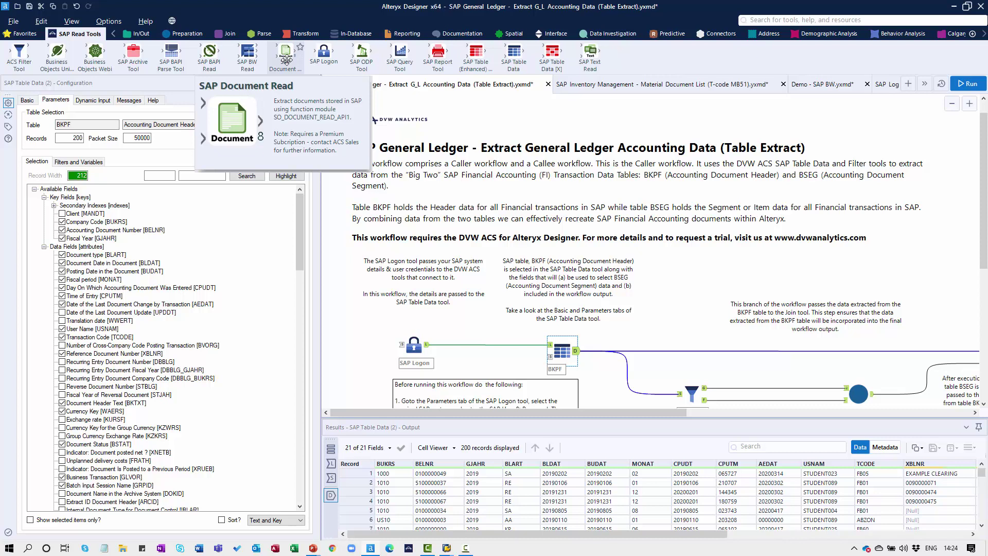
drag(209, 58, 211, 63)
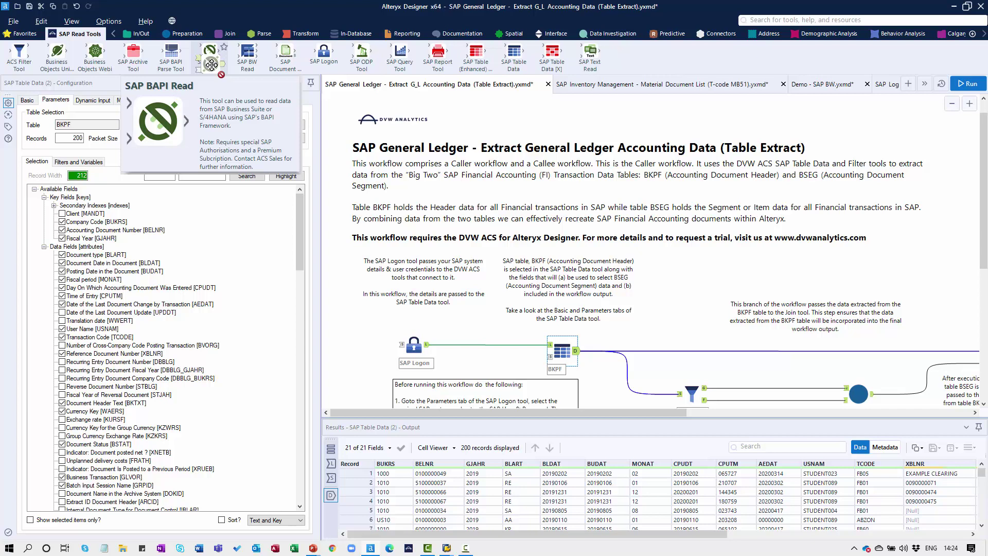
drag(211, 64, 211, 64)
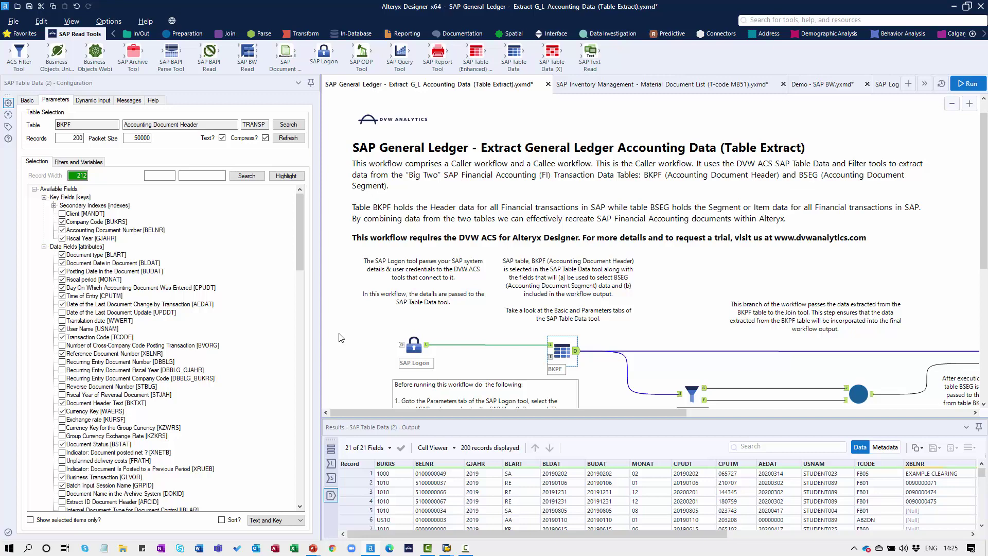
- Adjust the width of the SAP Table Data configuration pane so the canvas gains room and the parameters stay readable
scroll(385, 350, down, 1)
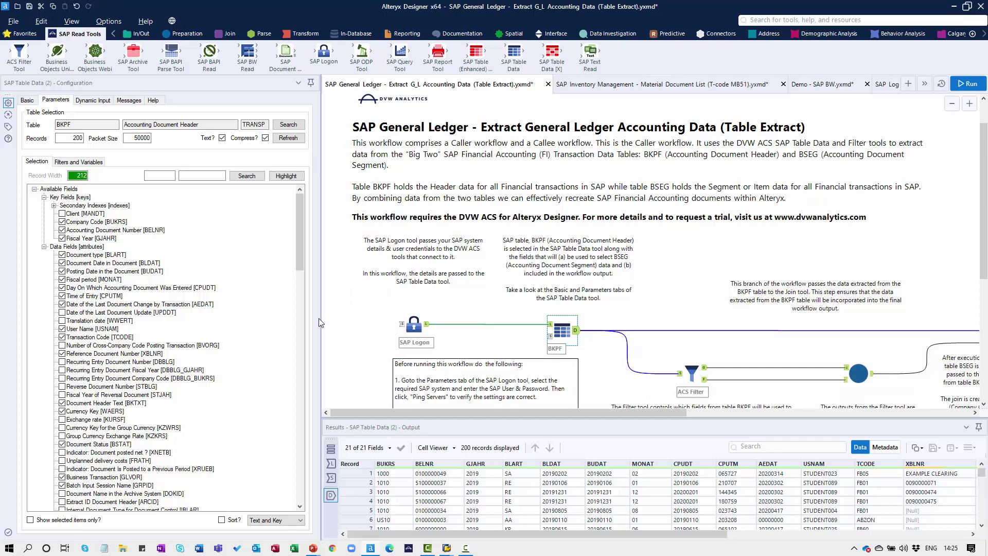
drag(212, 318, 213, 318)
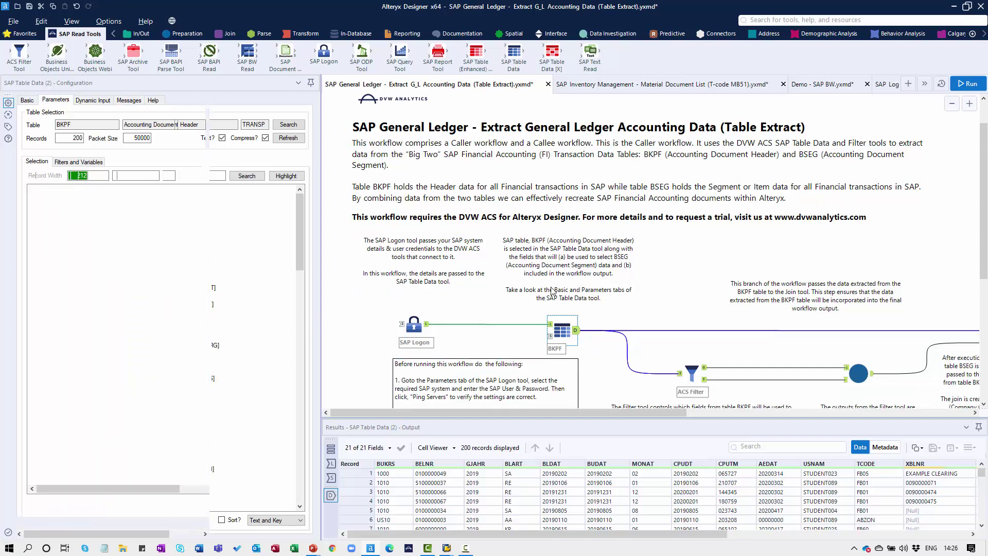
scroll(551, 292, down, 1)
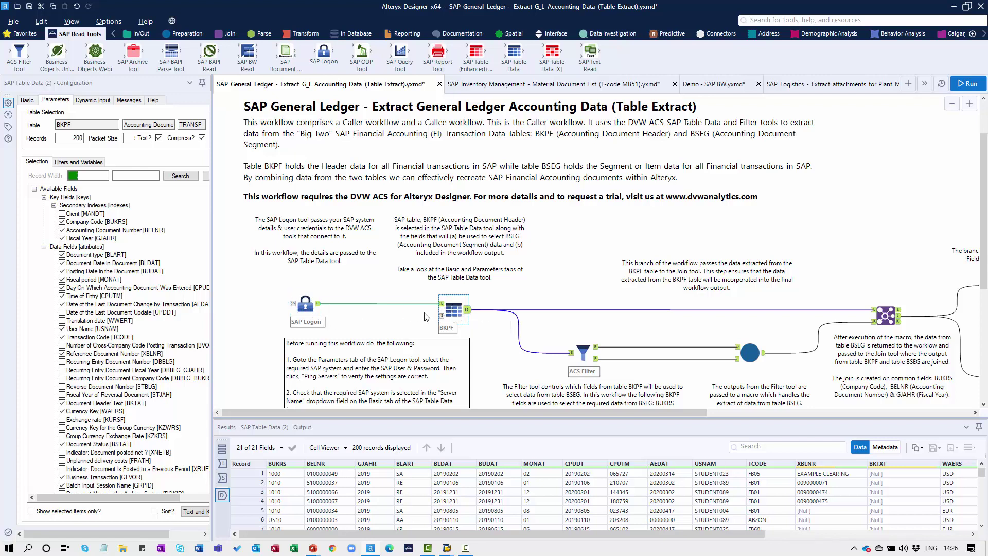
drag(211, 263, 302, 264)
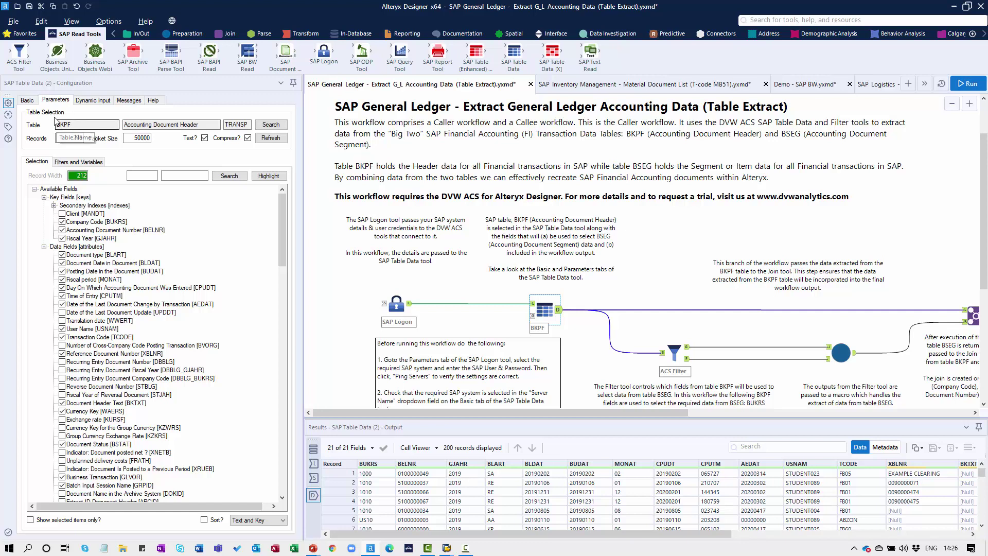
- Check the table search for BKPF without changing the selected table, and look through the table's available fields
click(267, 126)
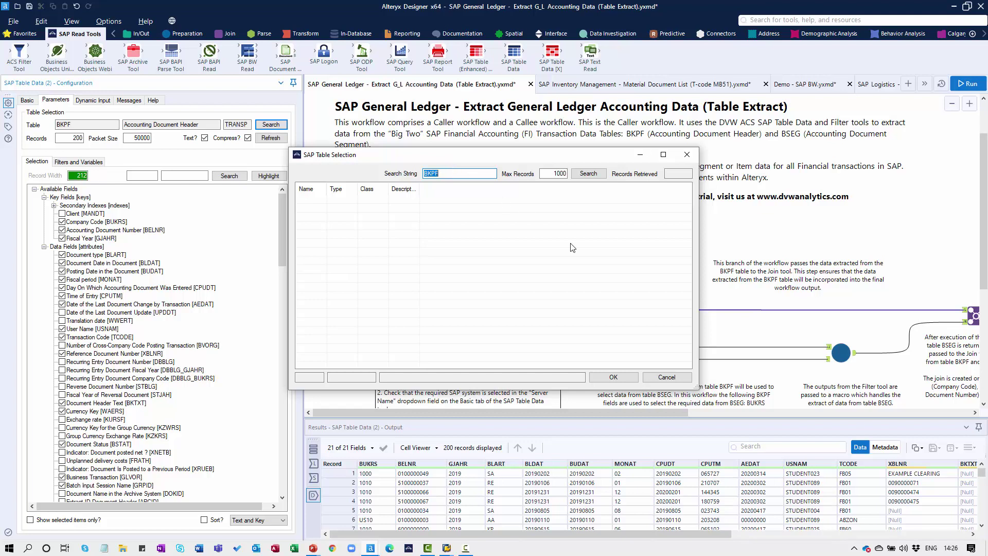
click(665, 378)
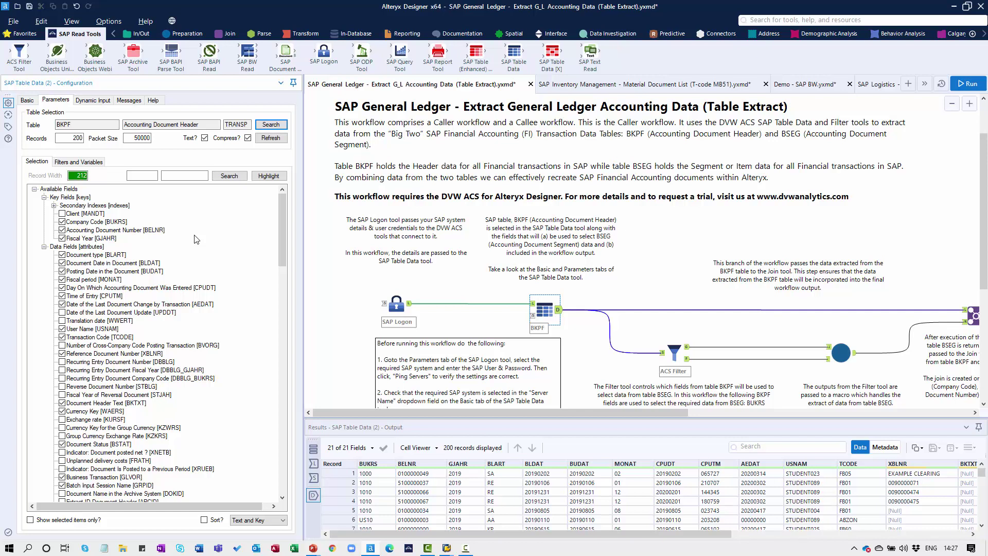
scroll(196, 240, down, 11)
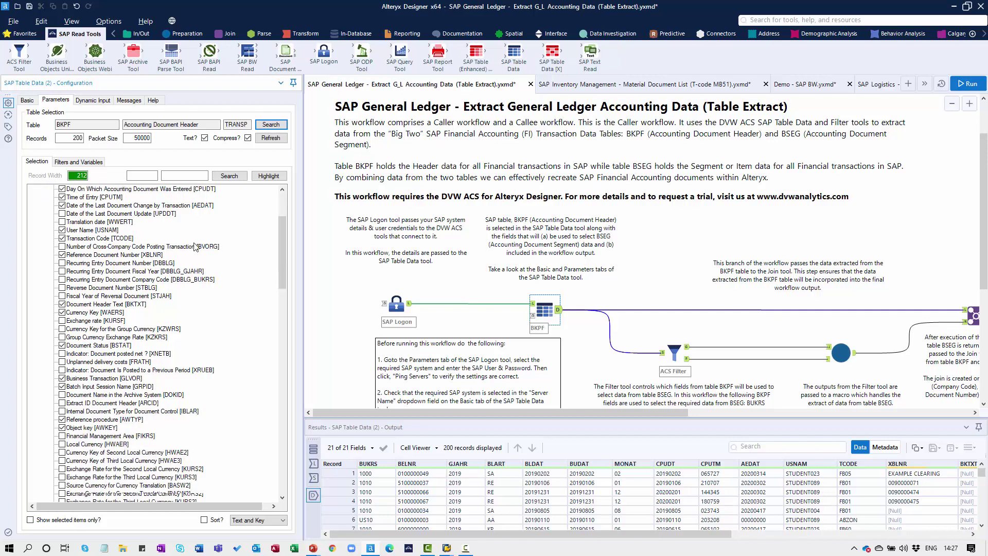
scroll(196, 246, down, 2)
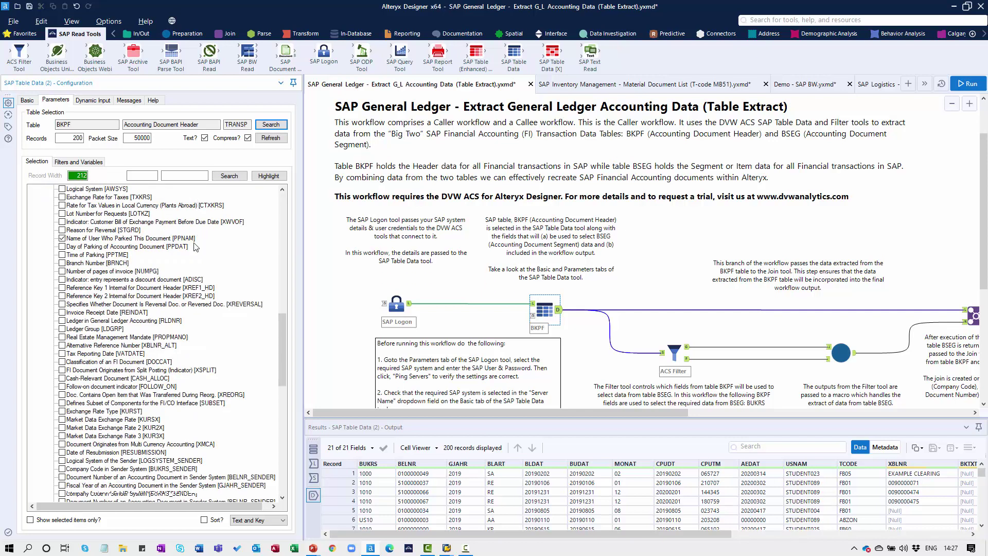
scroll(196, 246, up, 15)
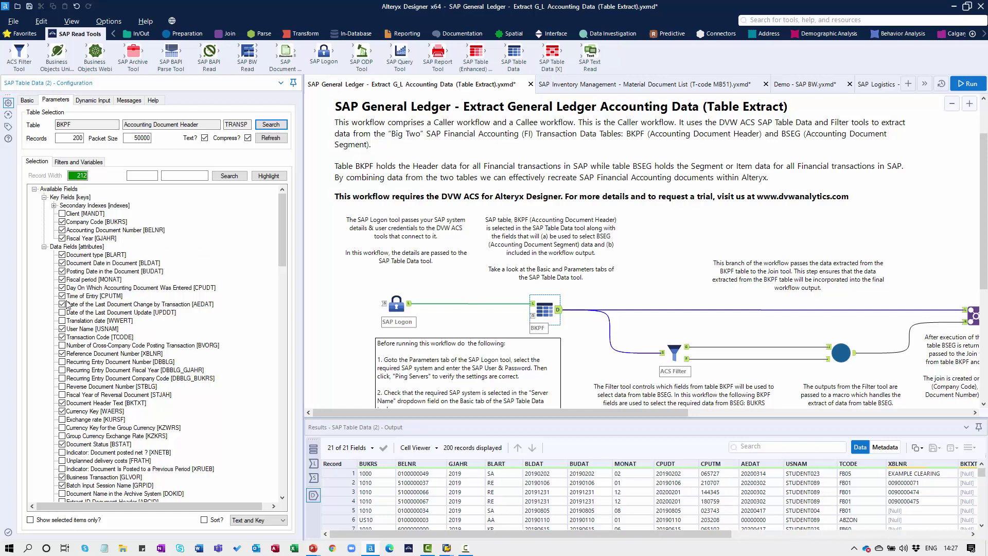
- Check the fiscal year filter applied to the BKPF table and view the SAP Table Data tool's output records
click(84, 163)
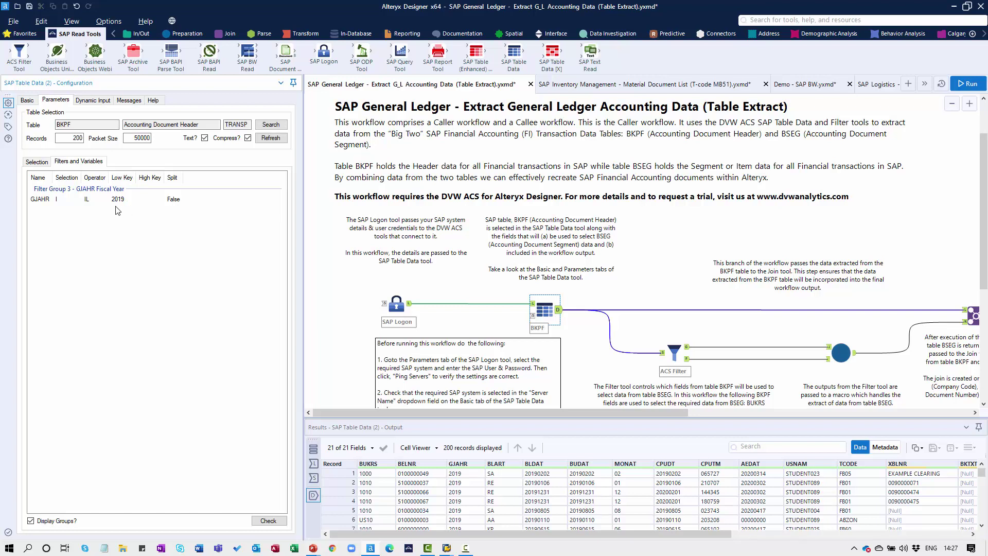
click(37, 162)
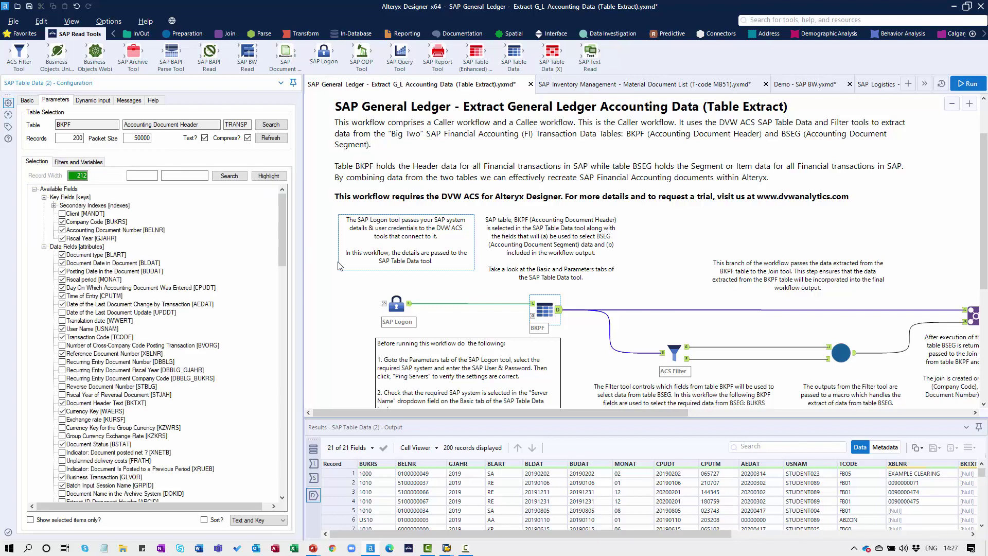
click(558, 314)
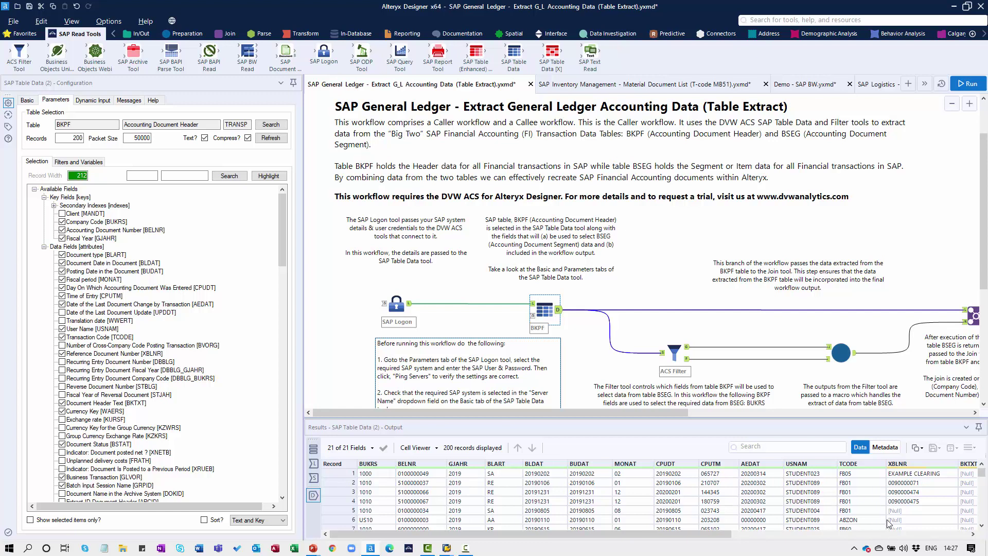
click(616, 535)
mouse_move(618, 536)
mouse_down()
mouse_move(804, 533)
mouse_move(614, 535)
mouse_up()
- Inspect the output of the macro fed by the ACS Filter and the field configuration of the Join tool
drag(436, 414, 555, 418)
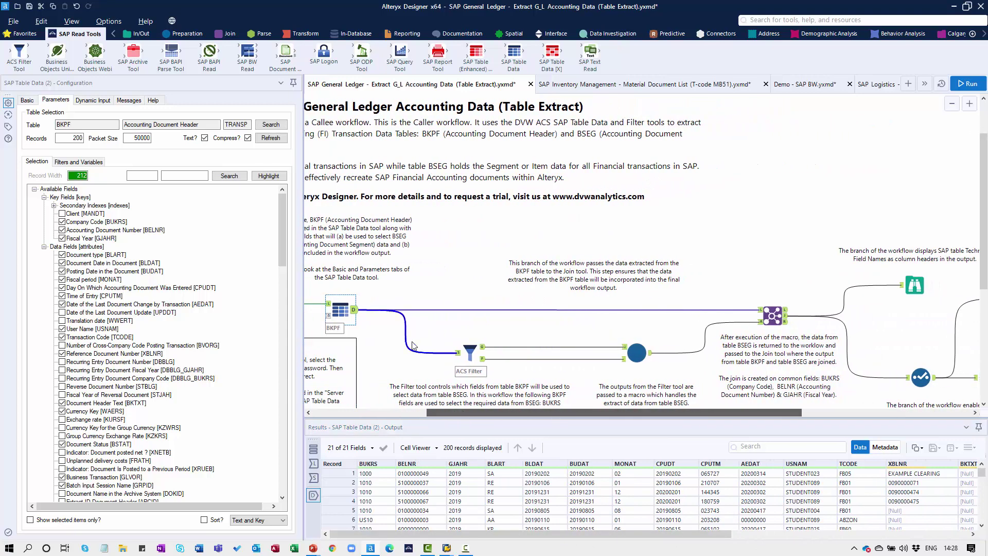
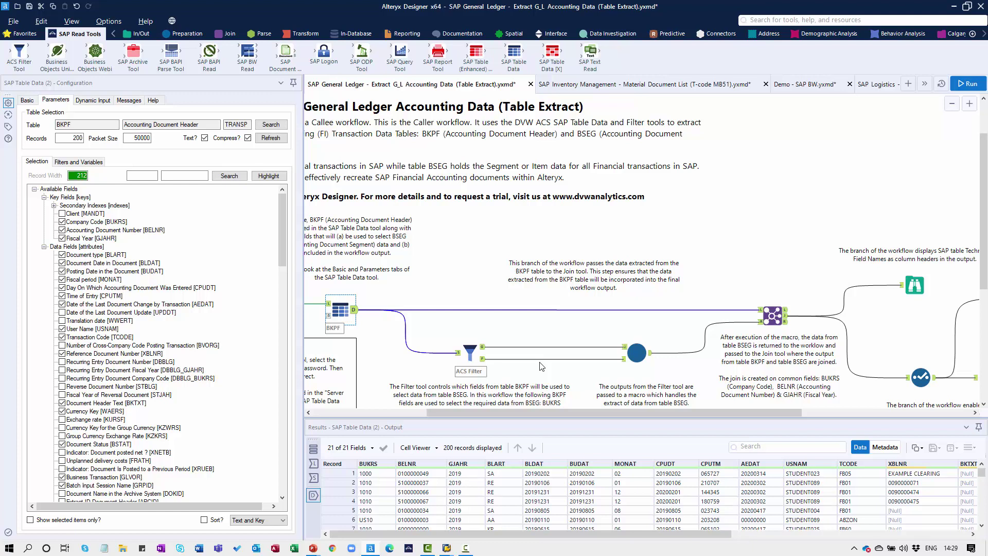
click(651, 355)
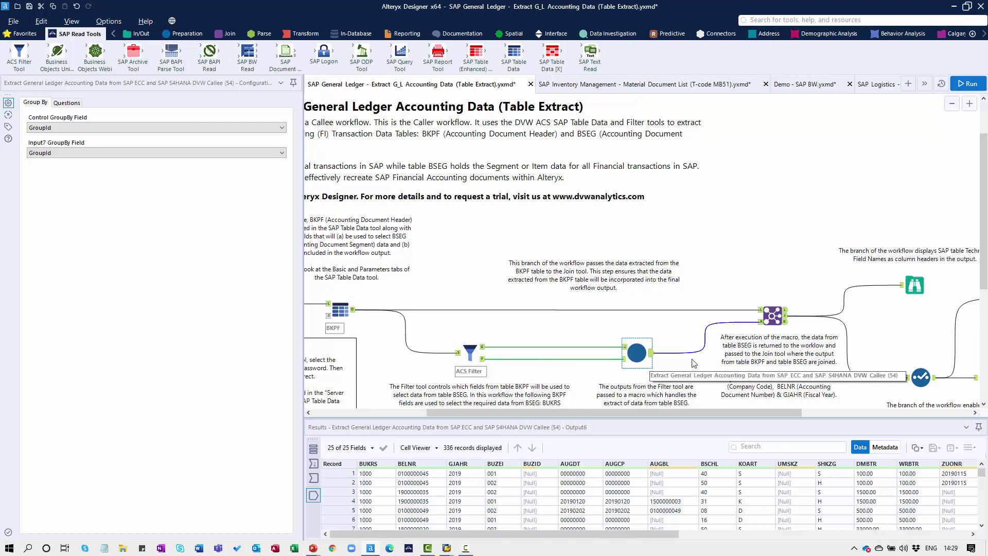
click(772, 314)
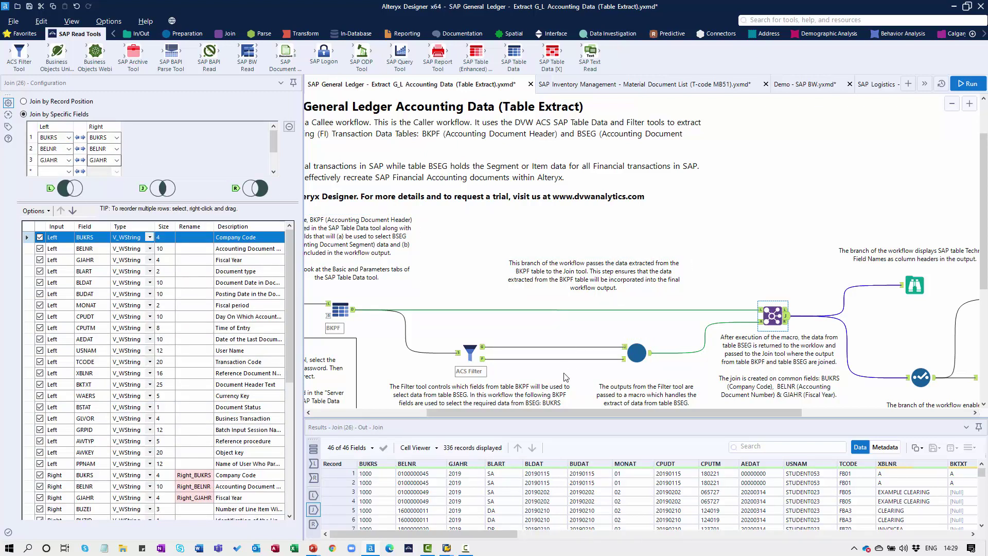
- Compare the outputs of the two Browse tools, one with technical field names and the other with field descriptions as headers
drag(518, 414, 673, 413)
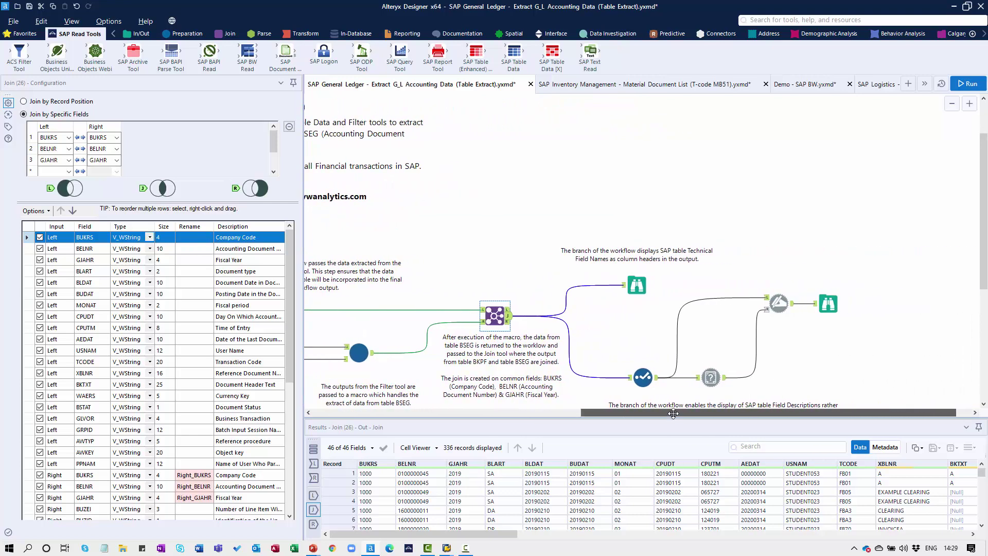
click(636, 283)
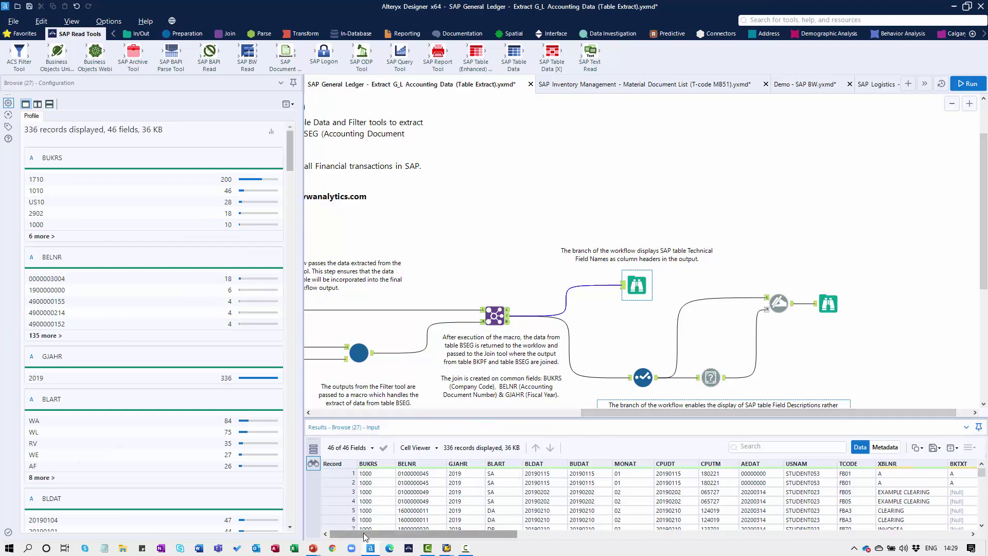
drag(358, 537, 569, 549)
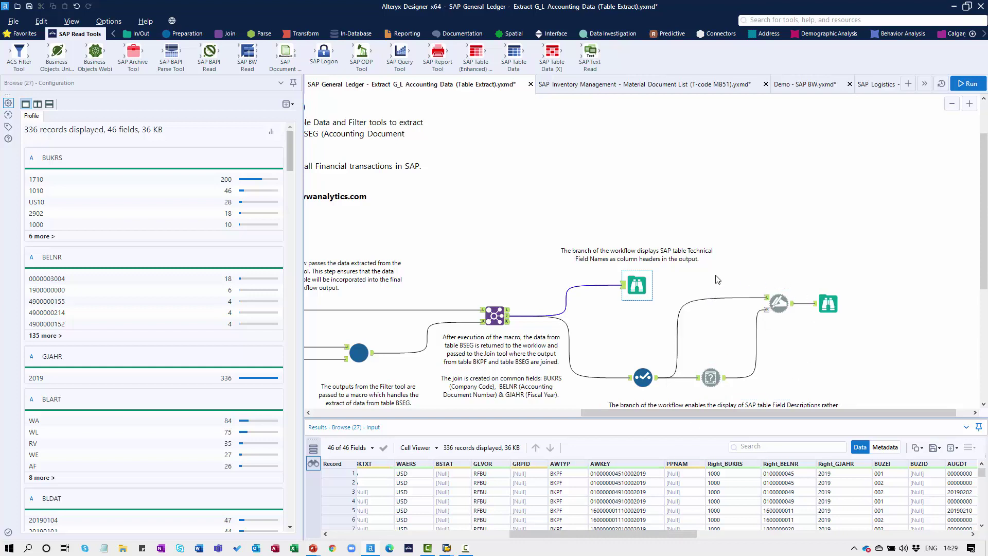
click(825, 303)
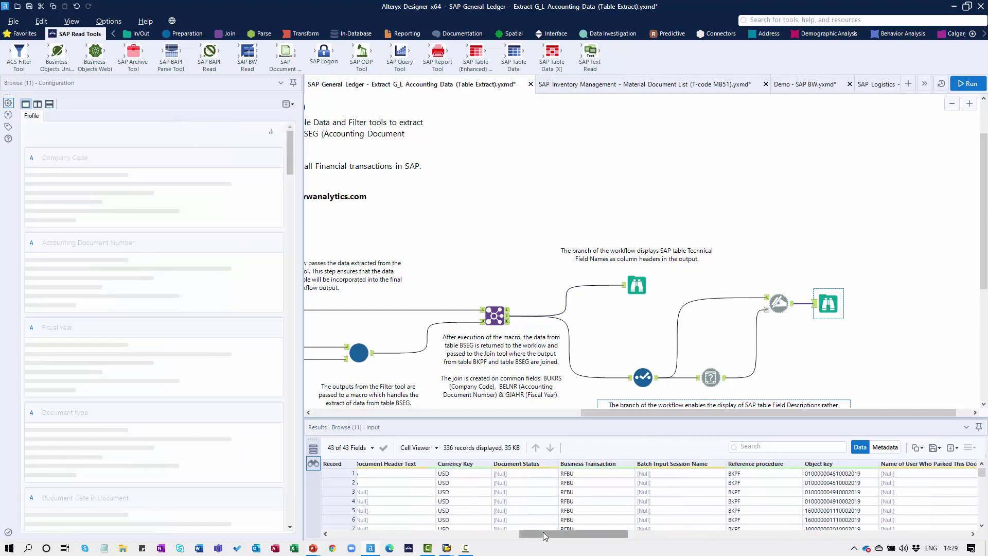
drag(542, 532, 342, 550)
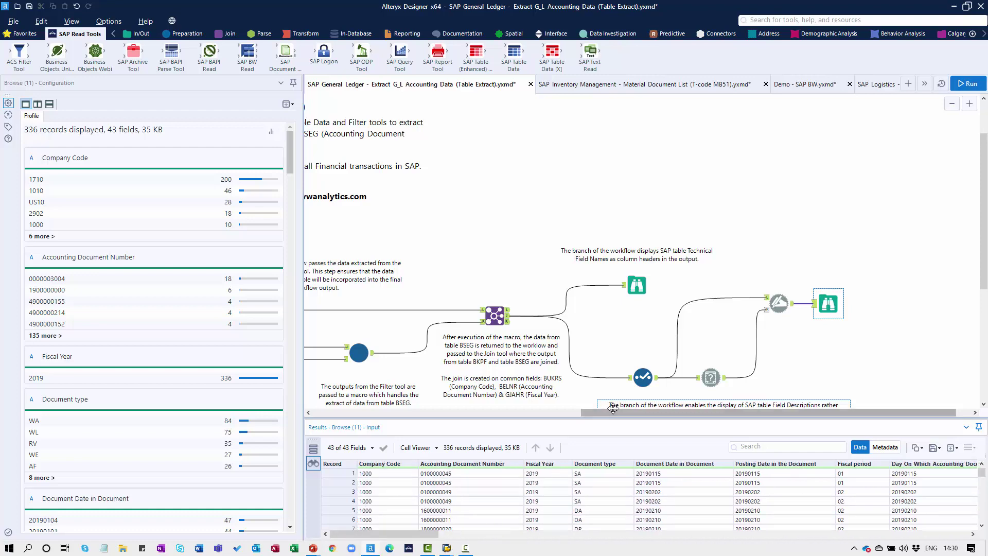
- Open the SAP Inventory Management Material Document List (T-code MB51) workflow and enlarge its results pane
drag(610, 412, 340, 412)
scroll(441, 309, up, 1)
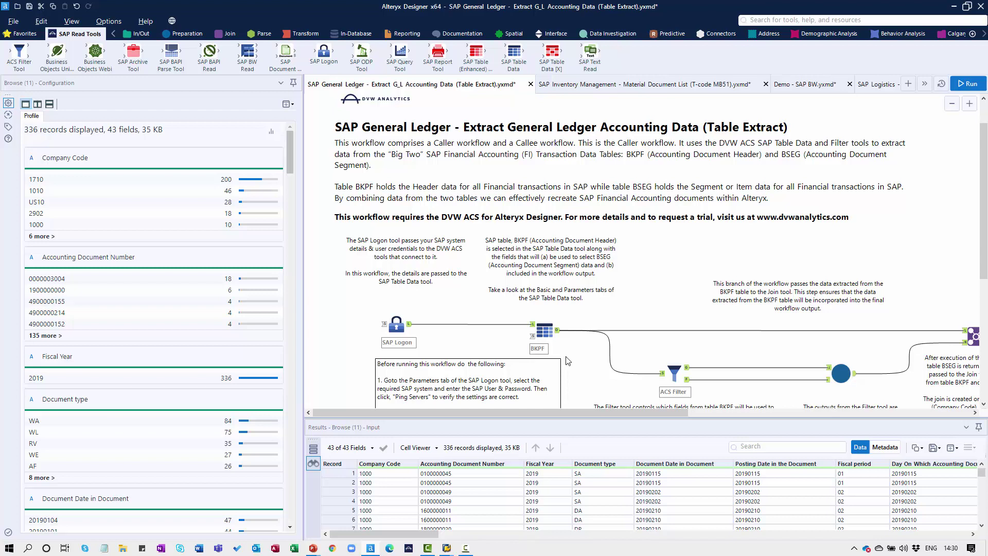
click(671, 86)
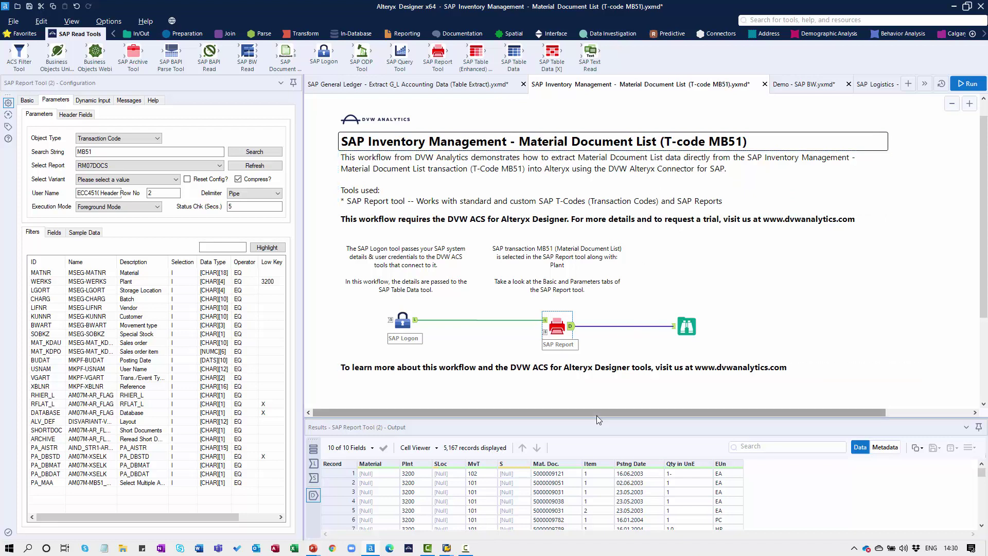
drag(598, 420, 587, 366)
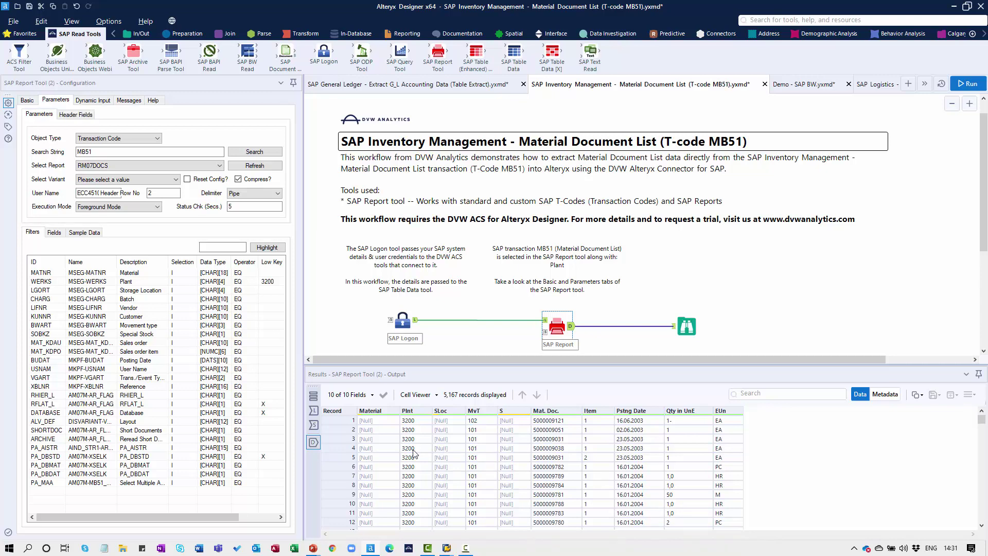
- Switch to SAP GUI to compare its Material Document List with the SAP Report tool's output
key(alt+Tab)
key(alt+Tab)
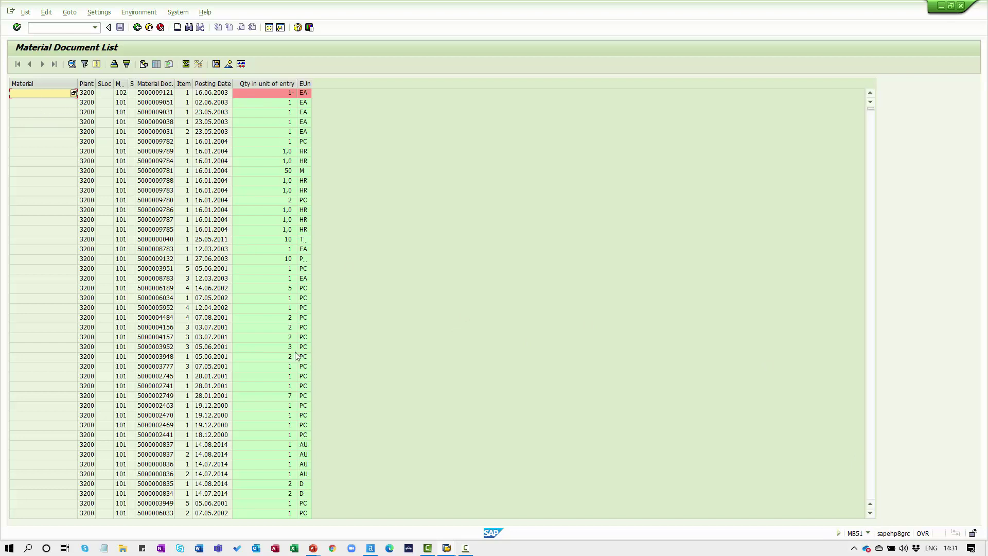
- Return to Alteryx Designer and check the object types offered by the SAP Report tool, keeping Transaction Code
key(alt+Tab)
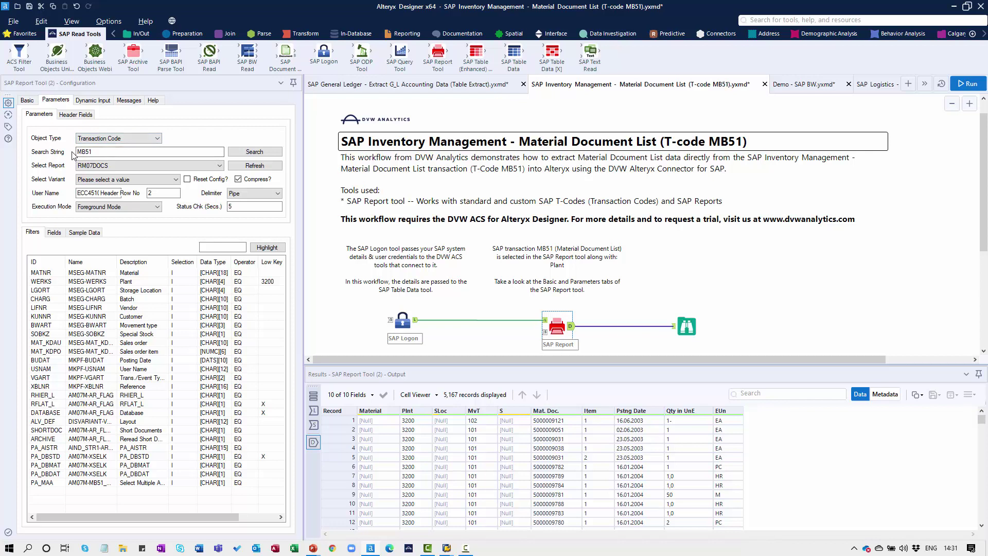
click(157, 139)
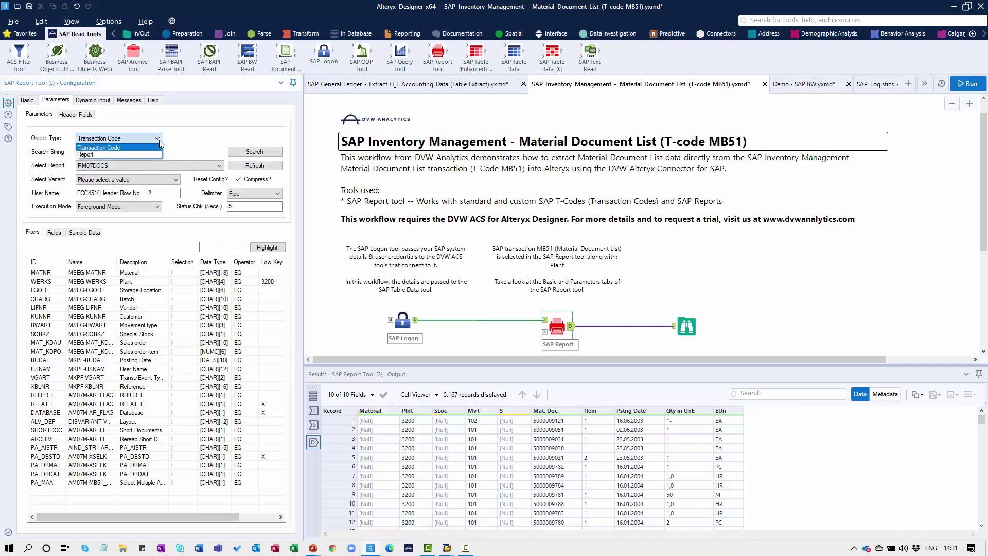
click(194, 136)
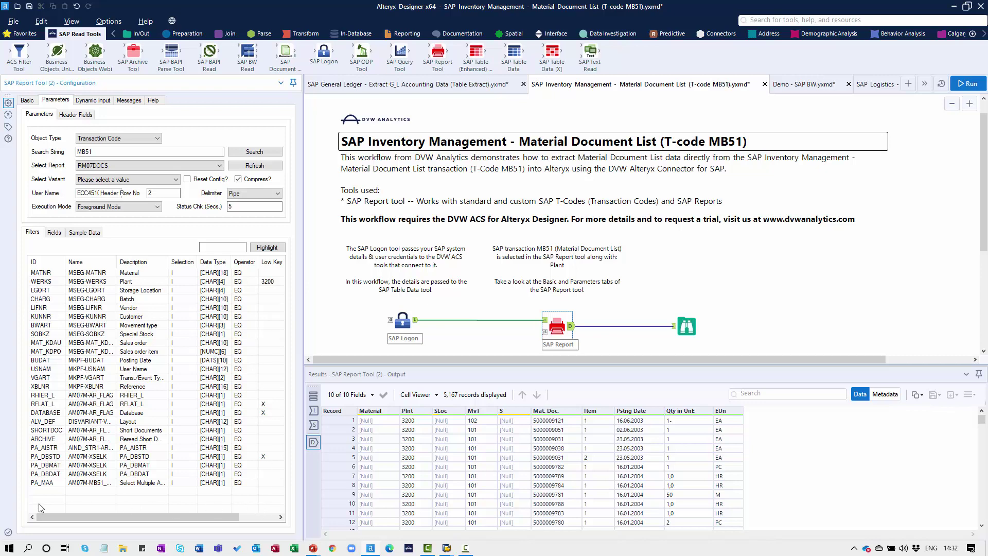
- Switch to SAP GUI and go back from the Material Document List results to its selection screen
key(alt+Tab)
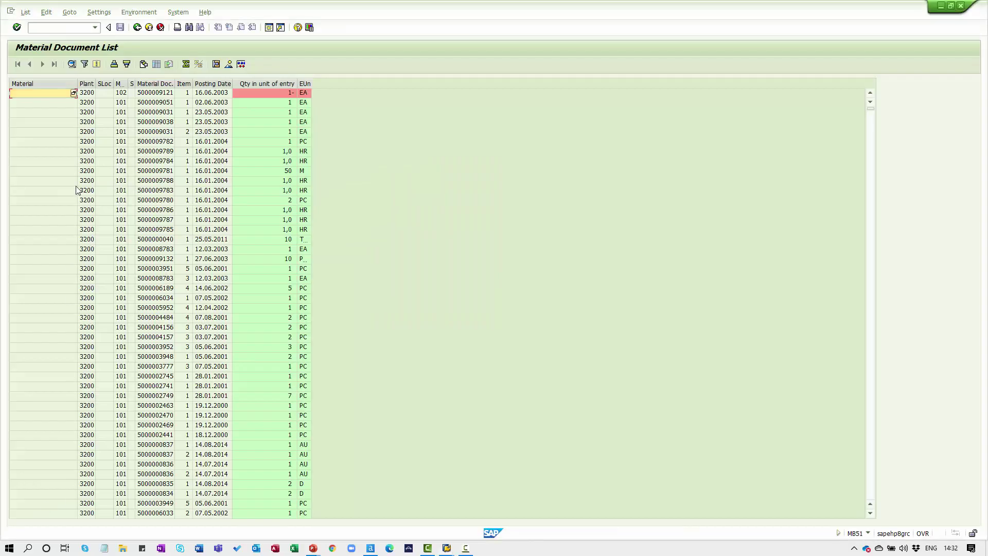
click(137, 27)
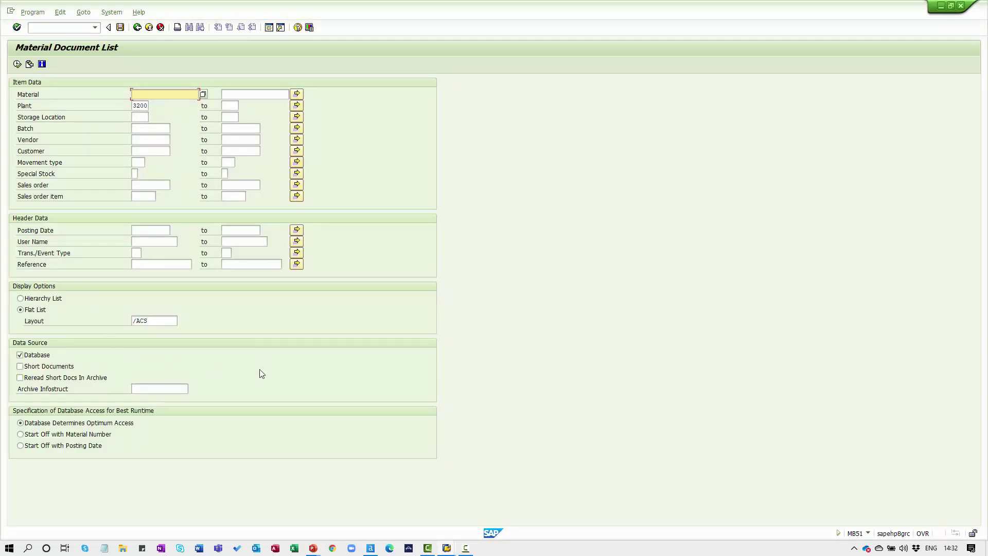
- Return to Alteryx Designer and check the SAP Report tool's variants, sample data and output fields, widening the configuration pane
key(alt+Tab)
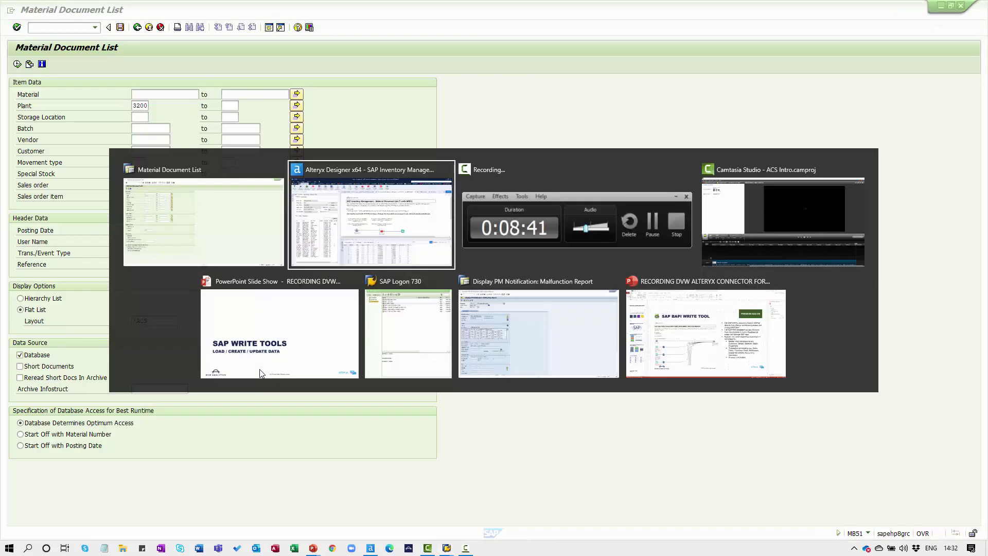
click(93, 180)
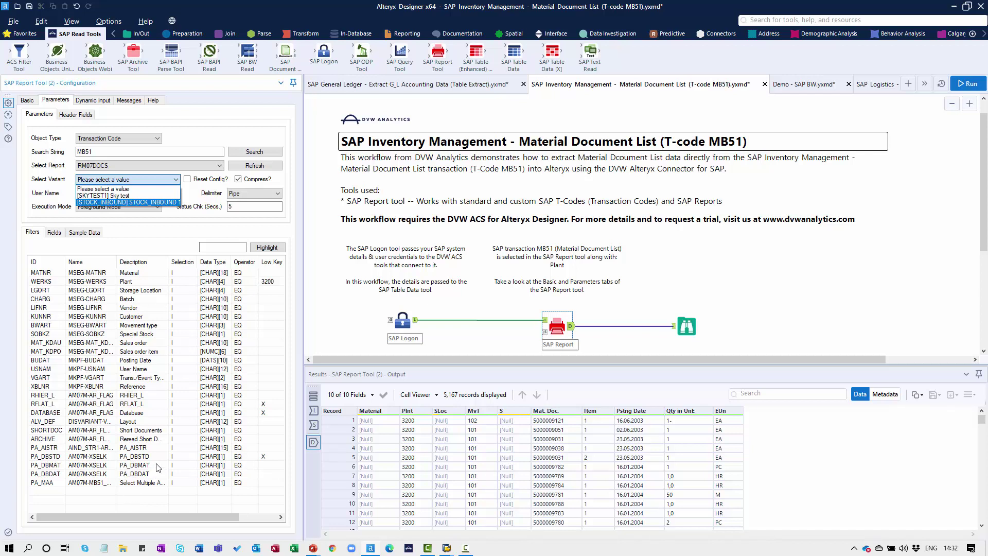
click(59, 234)
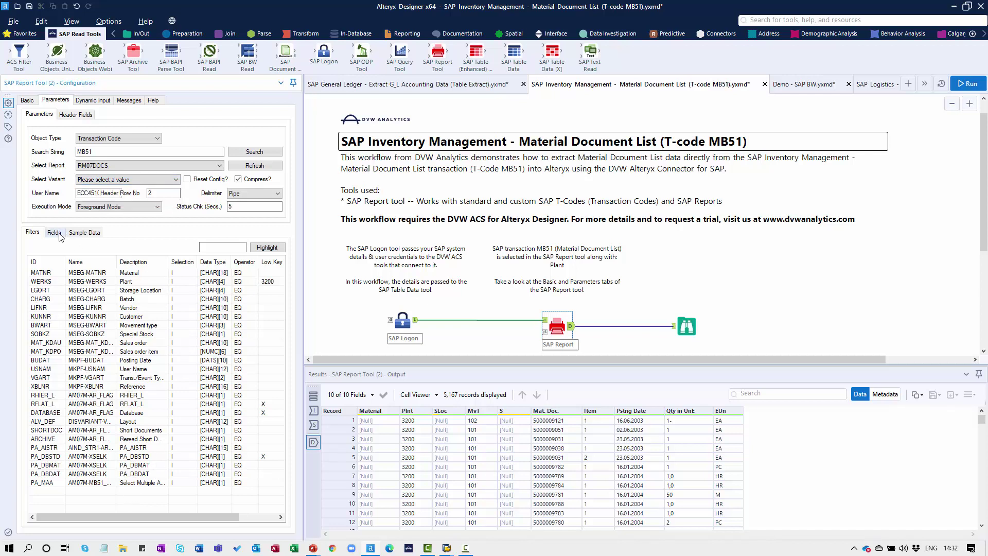
click(59, 234)
click(80, 233)
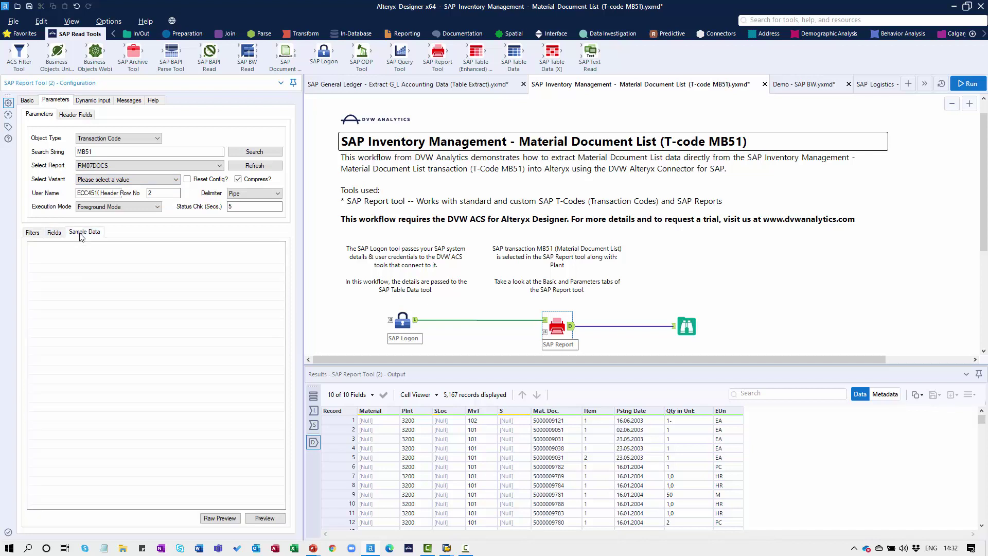
click(61, 234)
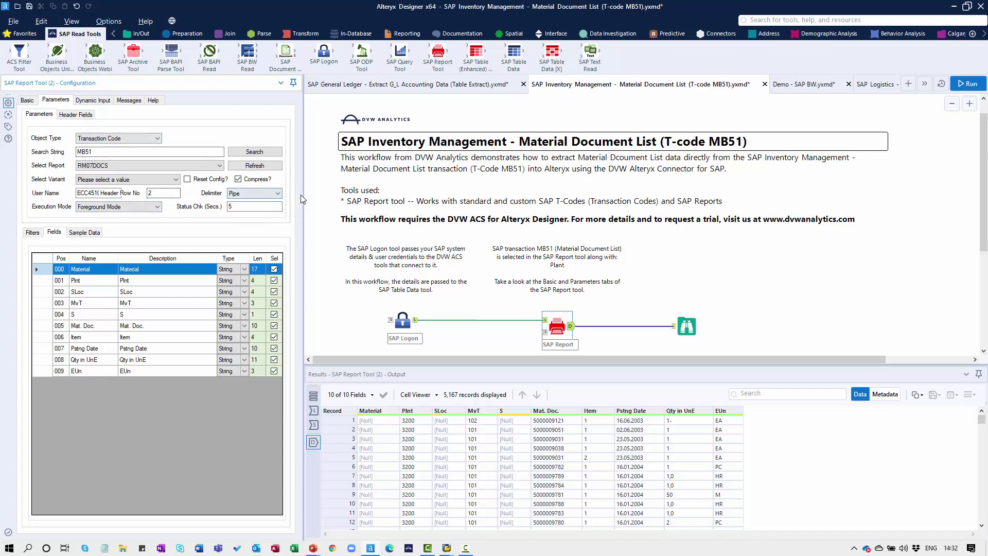
drag(304, 194, 349, 194)
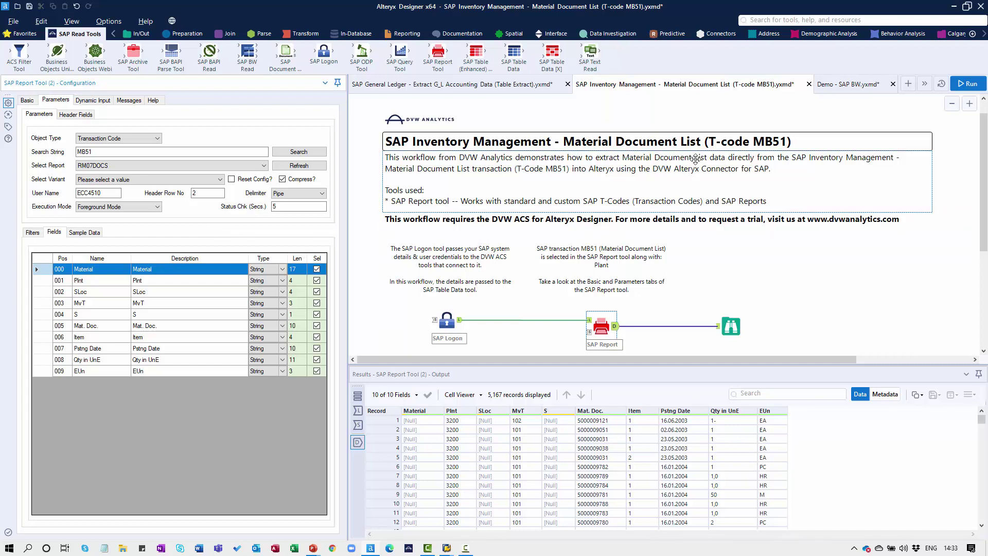
- Open the Demo - SAP BW workflow and browse the SAP BW Read tool's object history of InfoProviders and queries
click(842, 84)
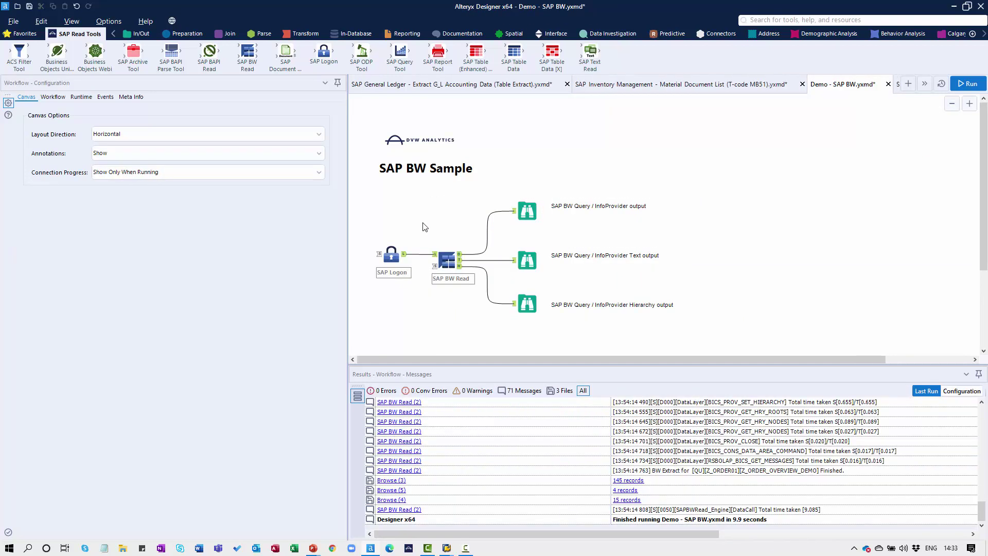
click(447, 262)
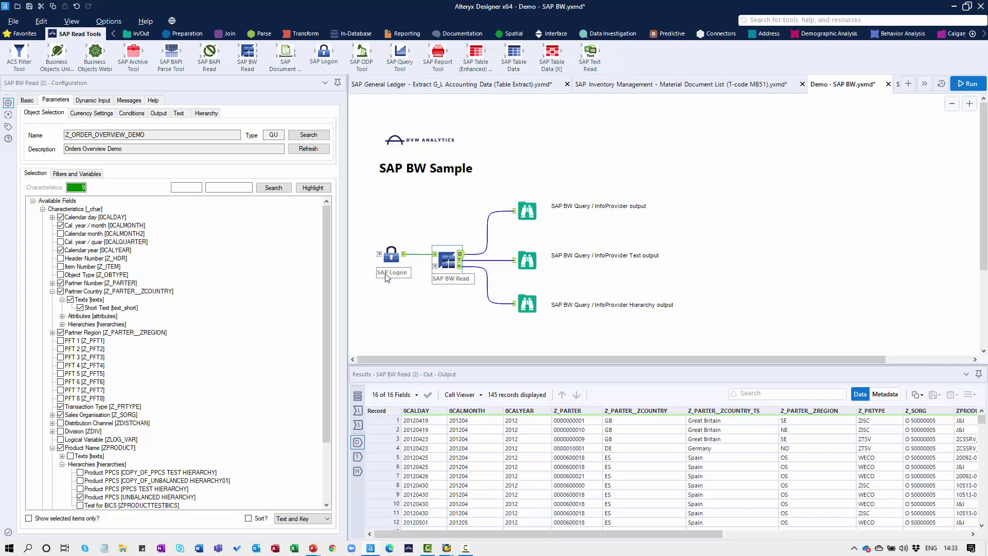
click(294, 135)
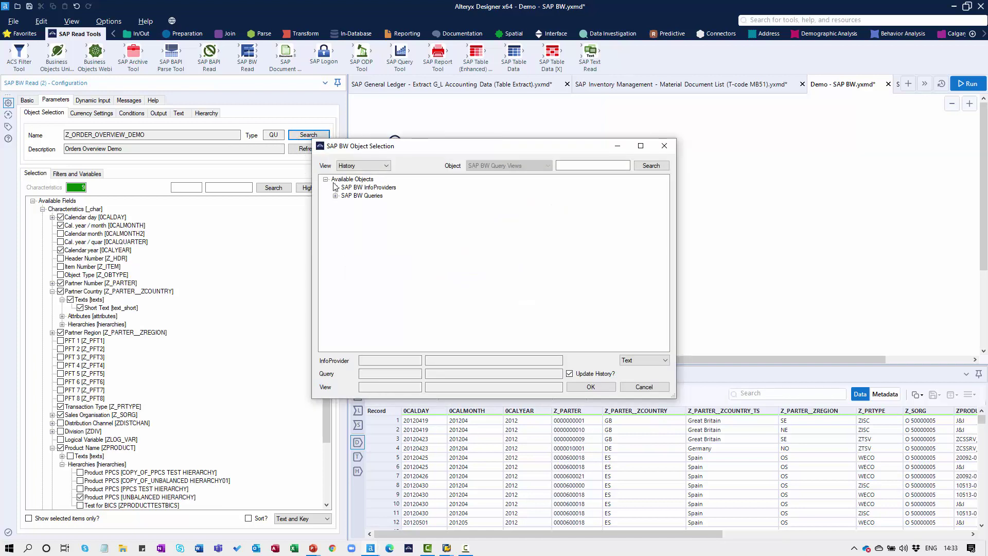
click(334, 187)
click(335, 212)
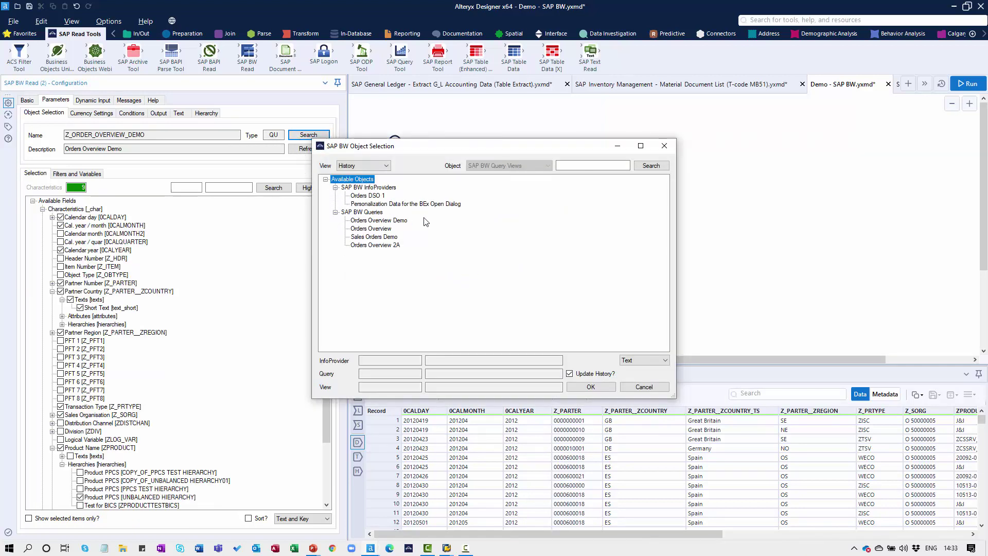
- Switch the BW object selection view to Search, look through the available InfoProviders, and close without choosing one
click(386, 166)
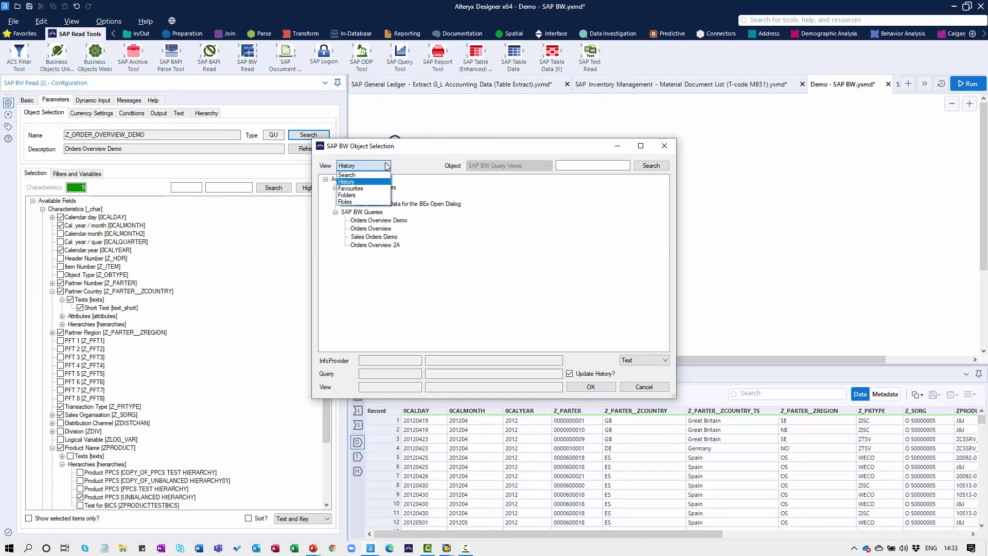
click(381, 175)
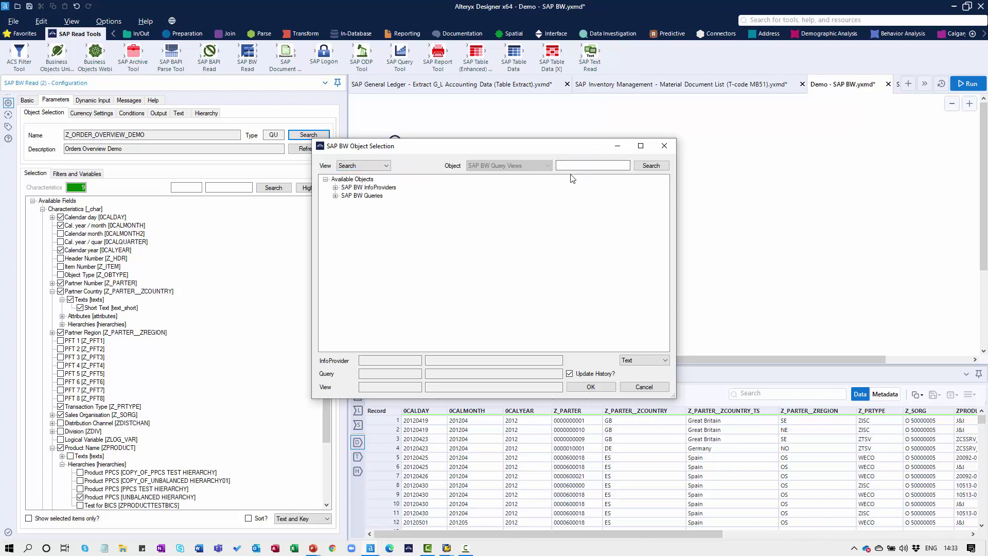
click(334, 187)
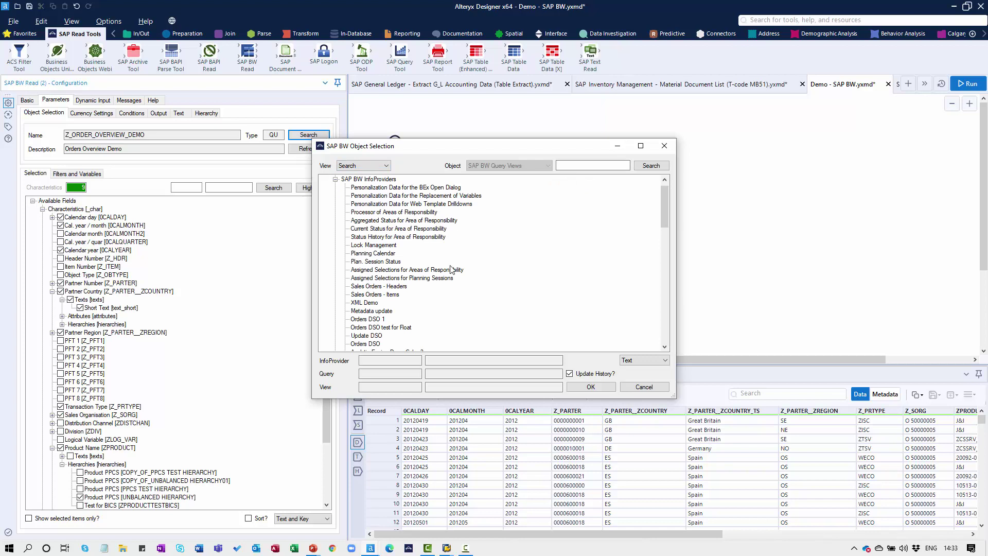
scroll(447, 273, down, 5)
scroll(447, 273, up, 3)
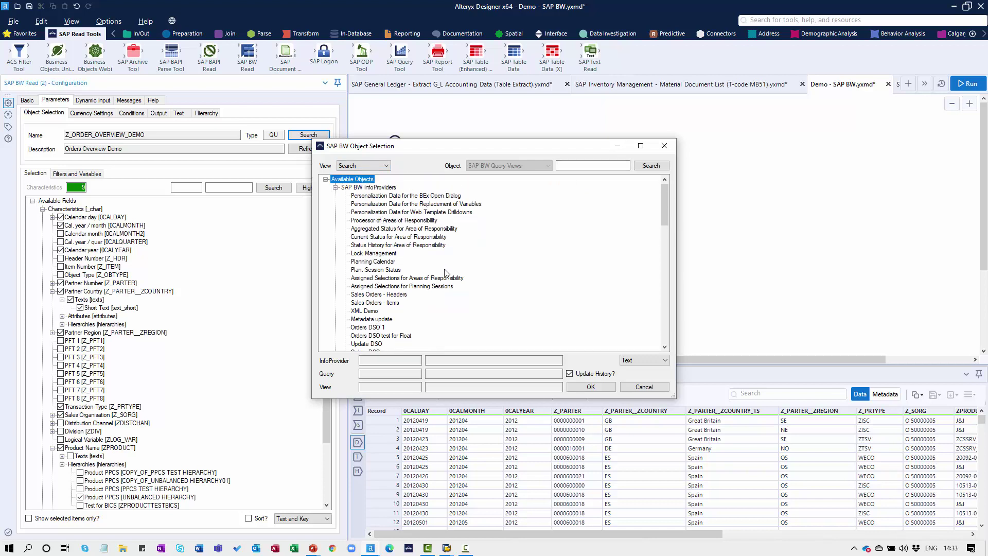
click(663, 146)
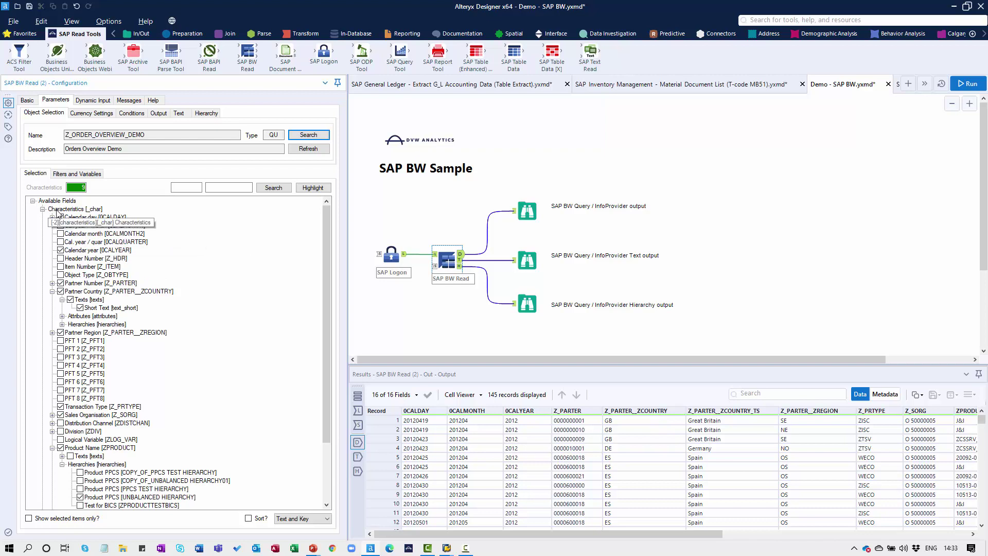
- Review the Orders Overview Demo query's characteristics and key figures, followed by its filters and variables
scroll(190, 330, down, 3)
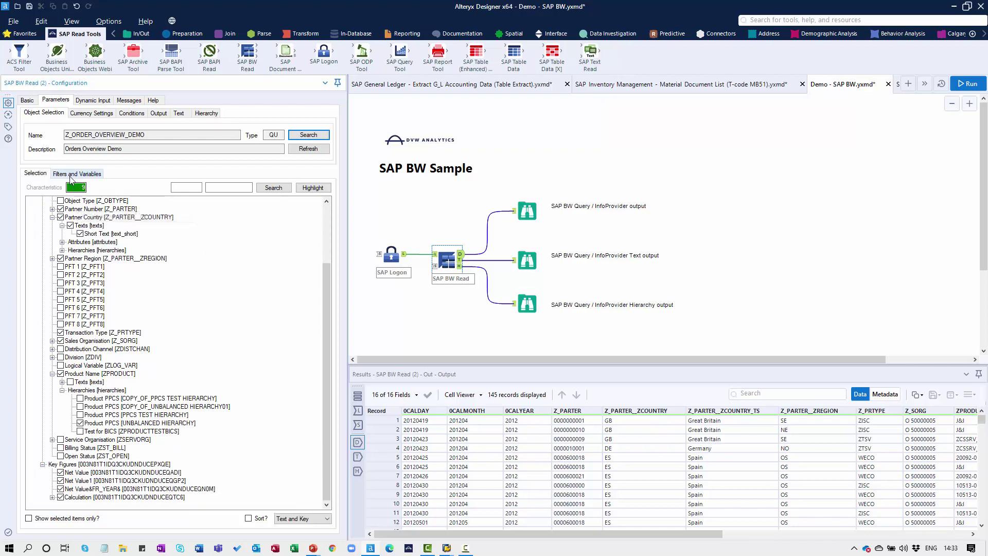
scroll(203, 293, up, 3)
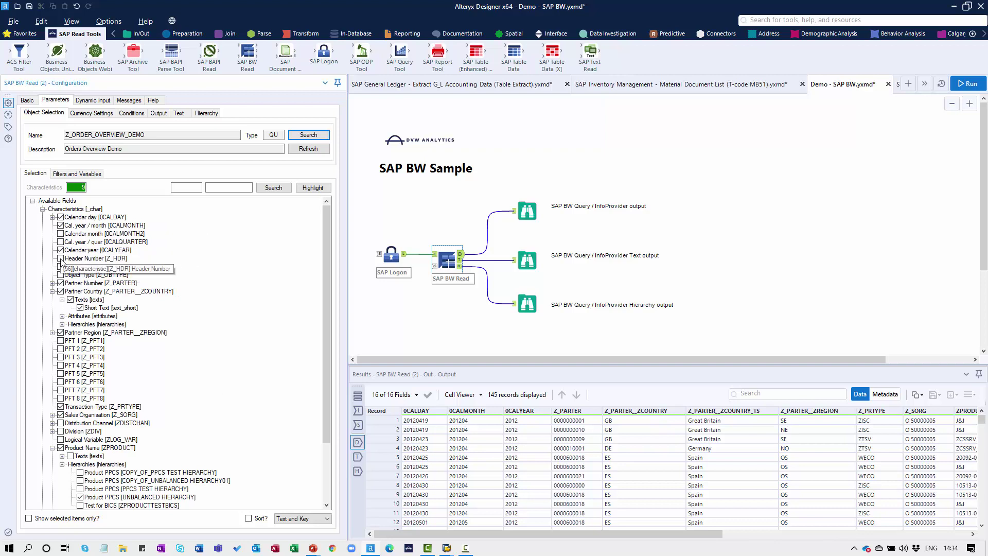
click(61, 259)
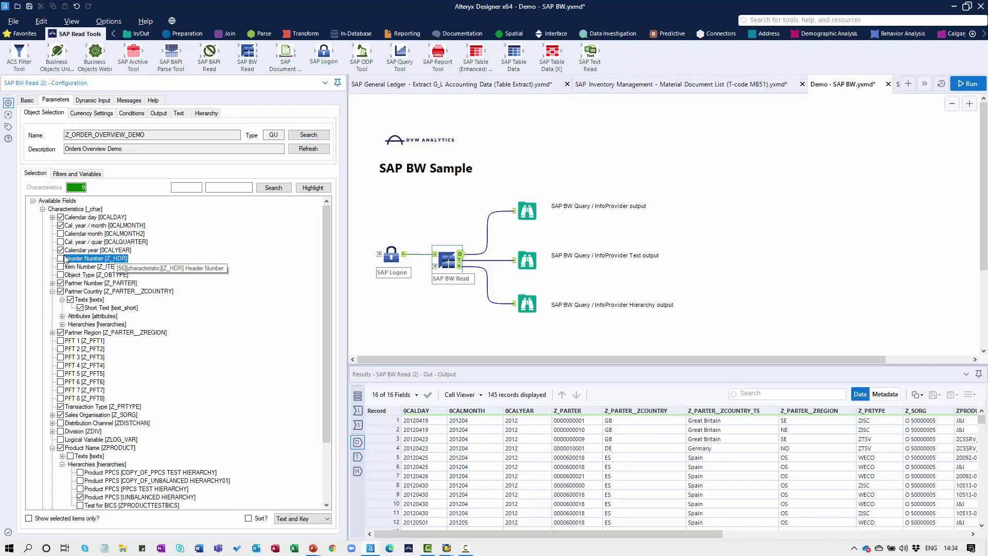
click(72, 175)
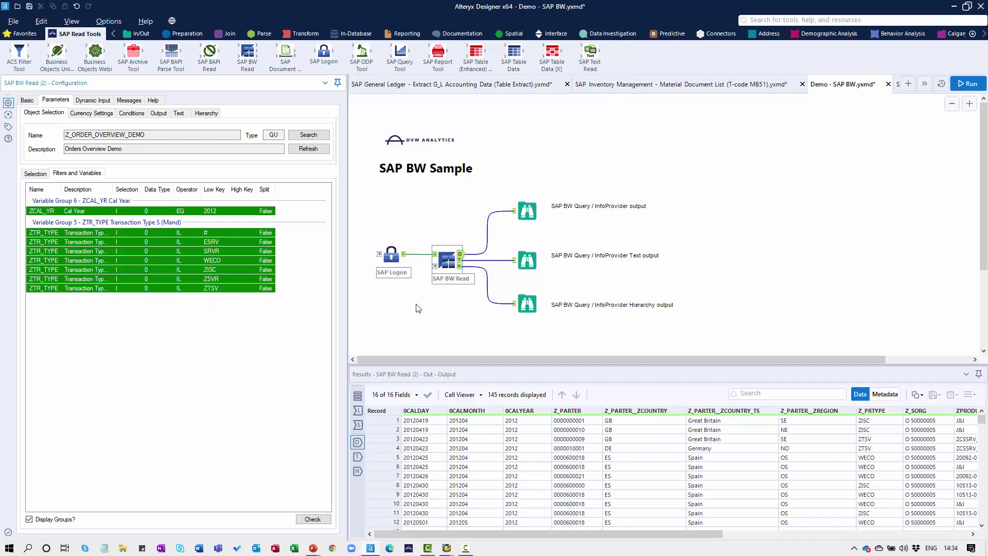
- Inspect the SAP BW query, hierarchy and text outputs in an enlarged results pane
click(525, 211)
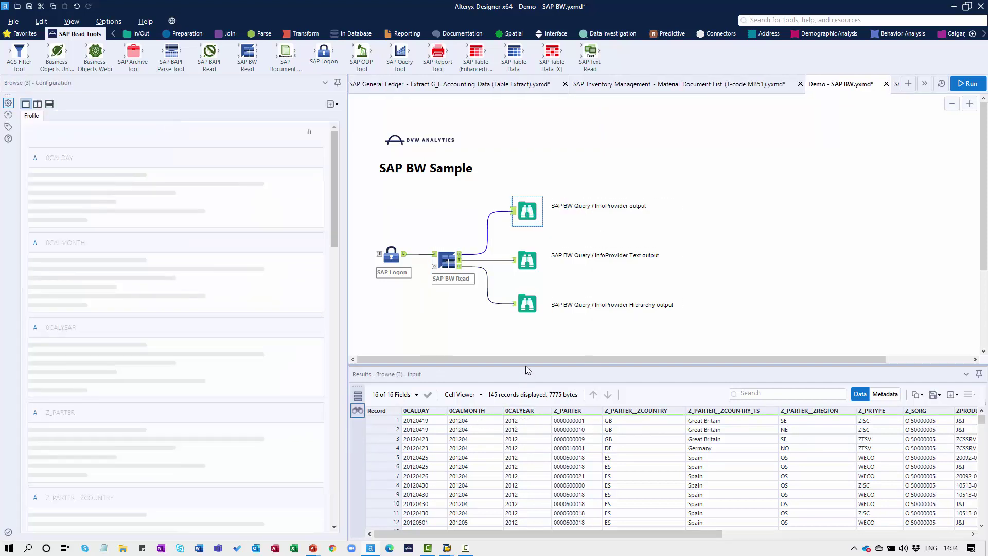
drag(525, 364, 519, 334)
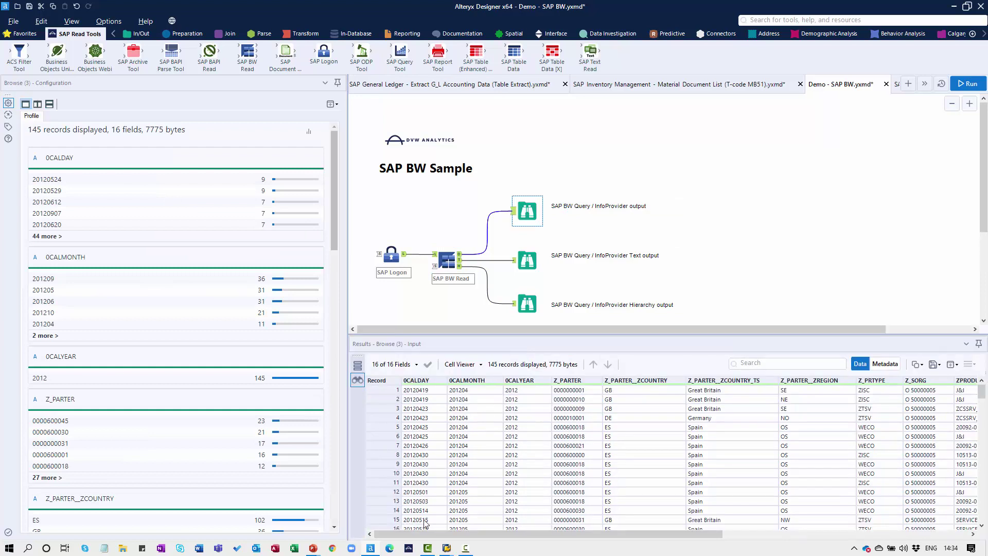
drag(400, 535, 381, 546)
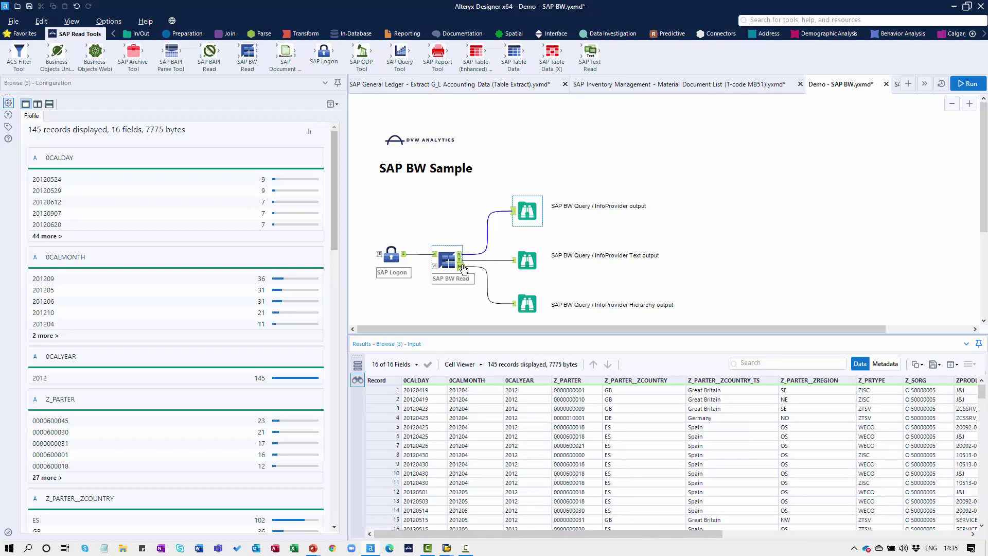
click(521, 303)
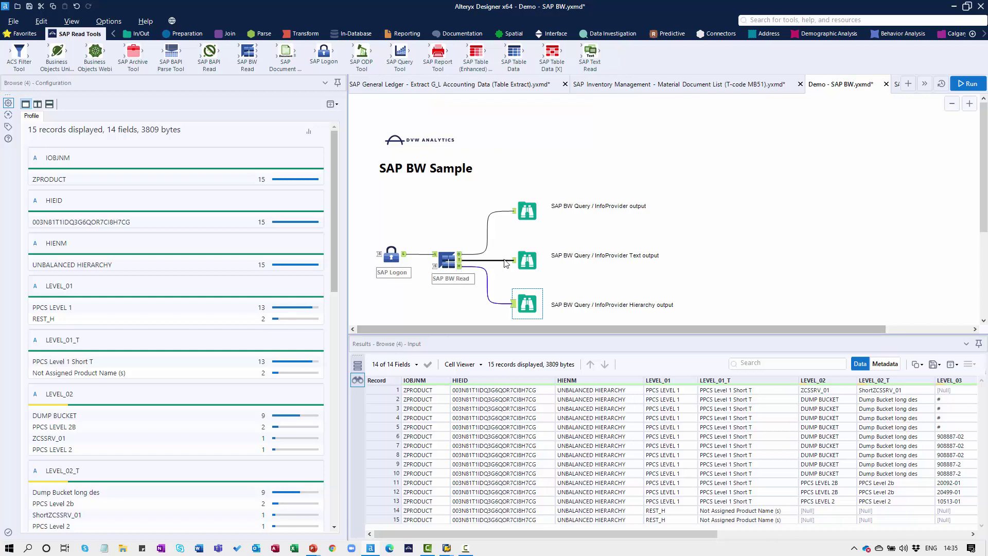
click(526, 259)
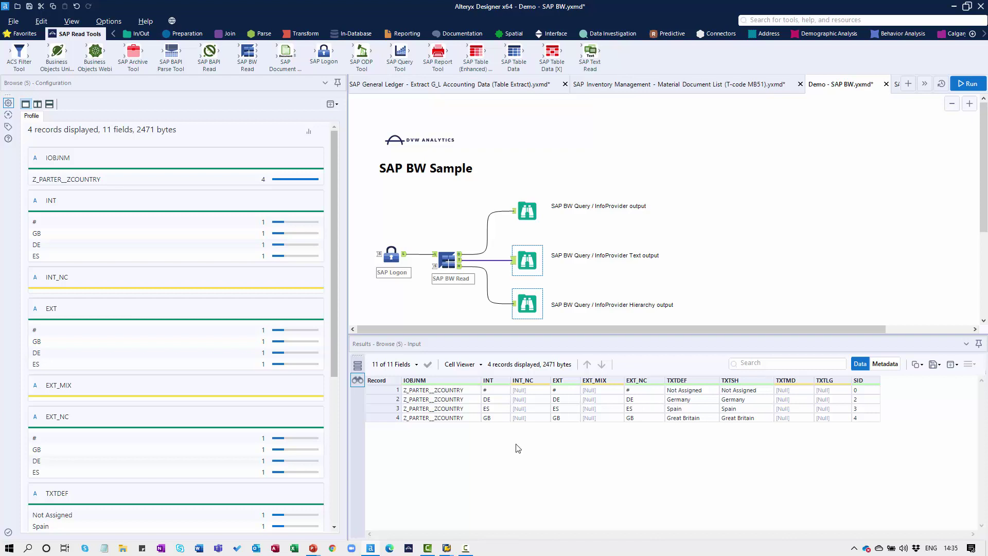
- Open the SAP Logistics attachment extraction workflow, enlarge its canvas, and review its description and tool chain
click(925, 85)
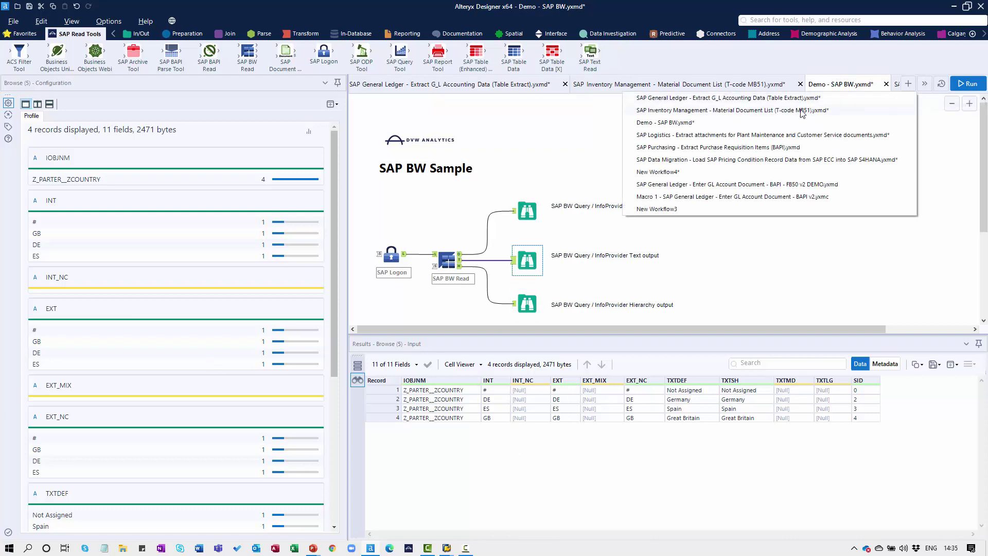
click(757, 137)
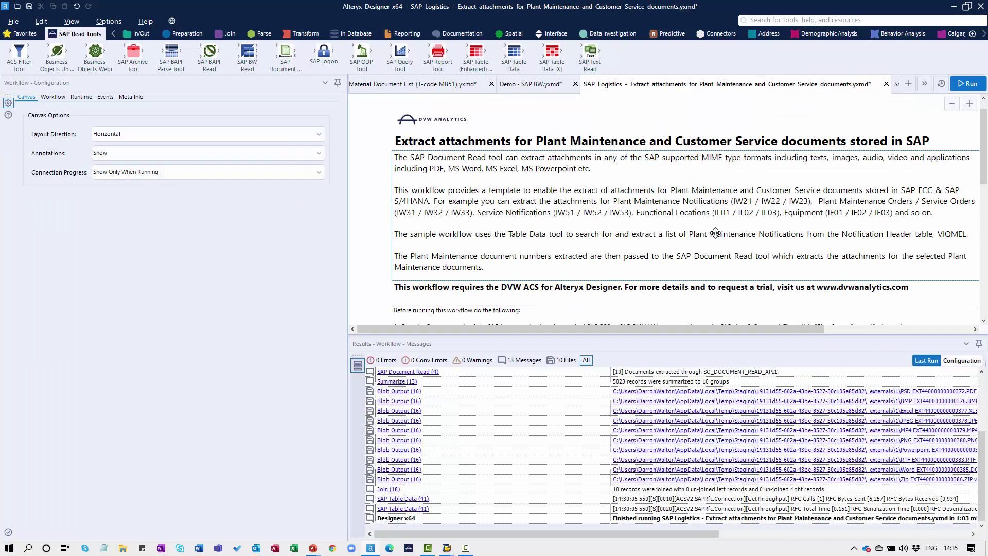
drag(649, 333, 646, 447)
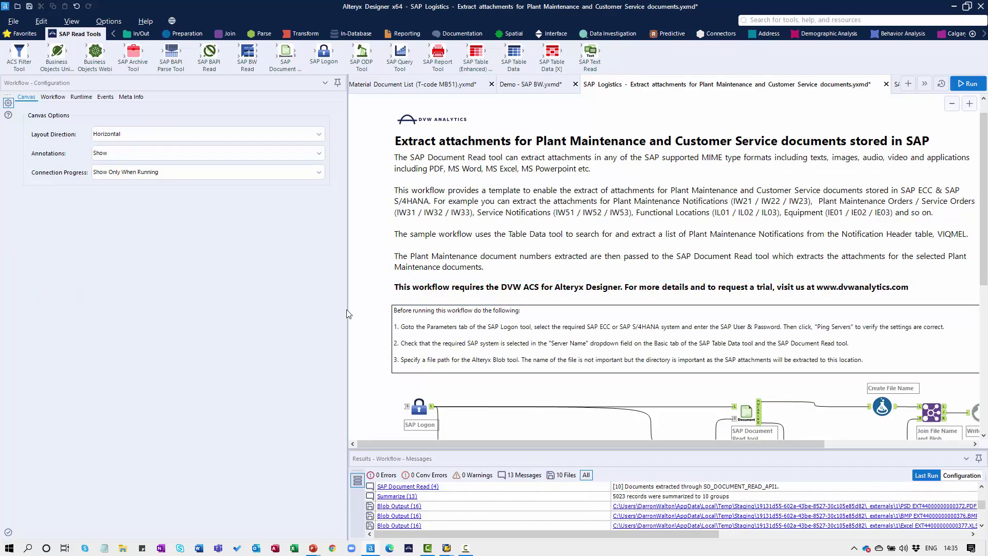
drag(247, 303, 248, 303)
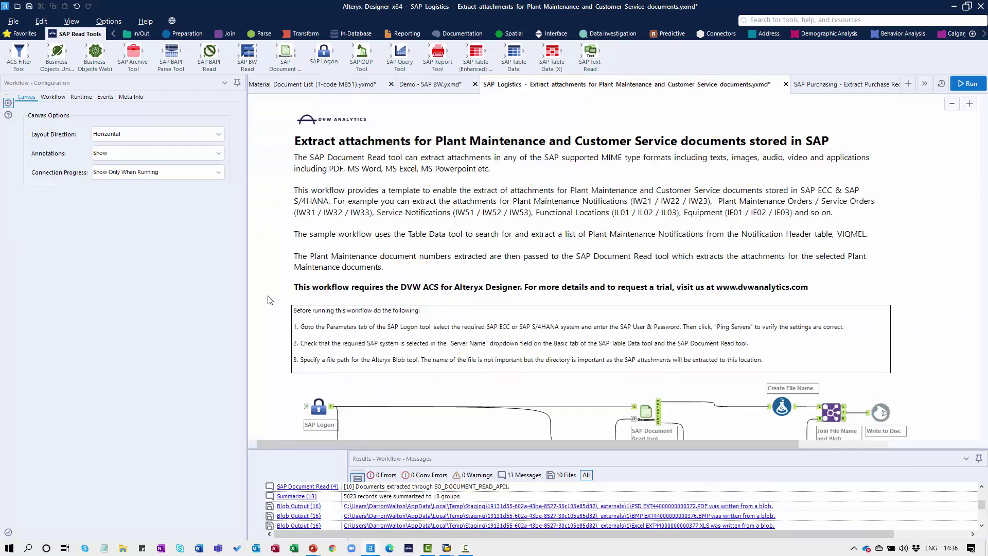
scroll(504, 235, down, 1)
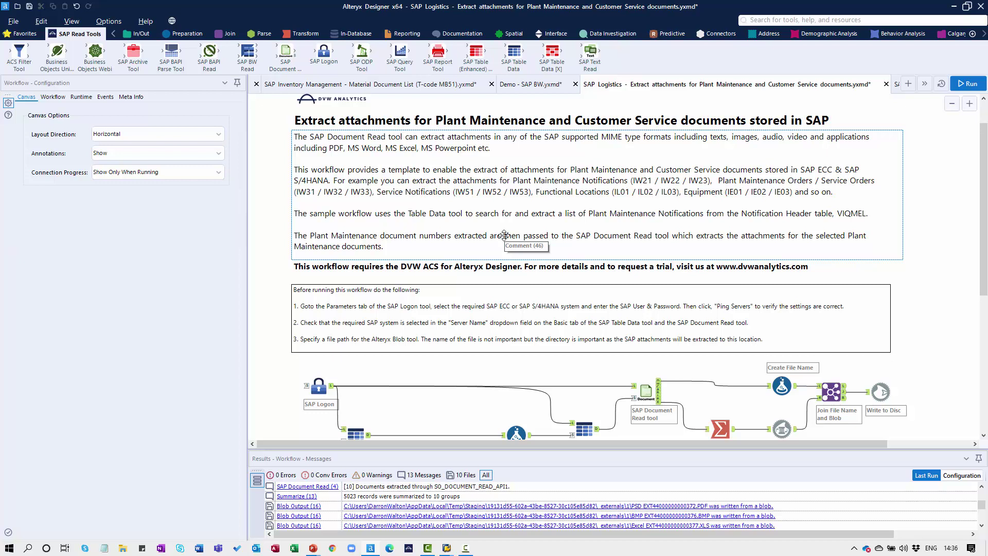
scroll(504, 235, up, 1)
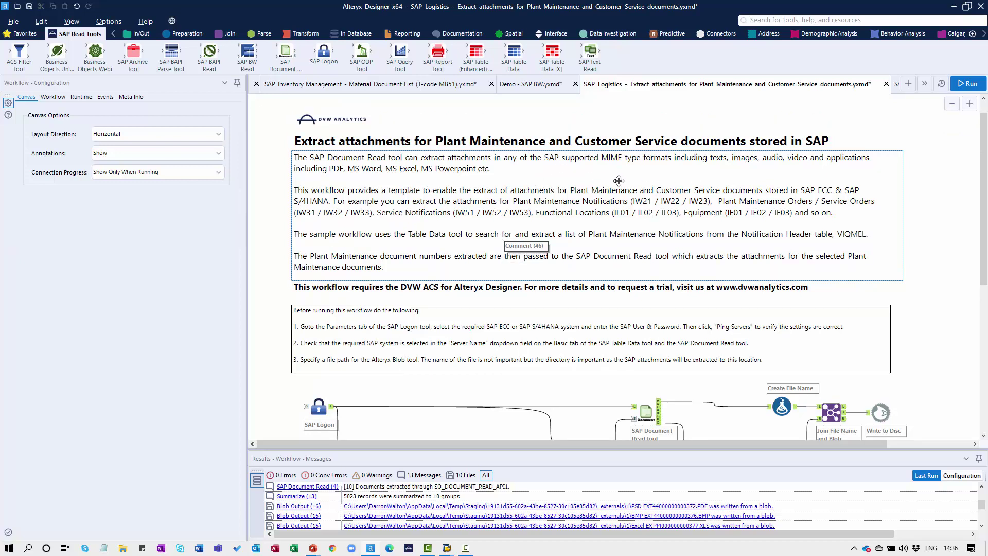
scroll(616, 206, down, 4)
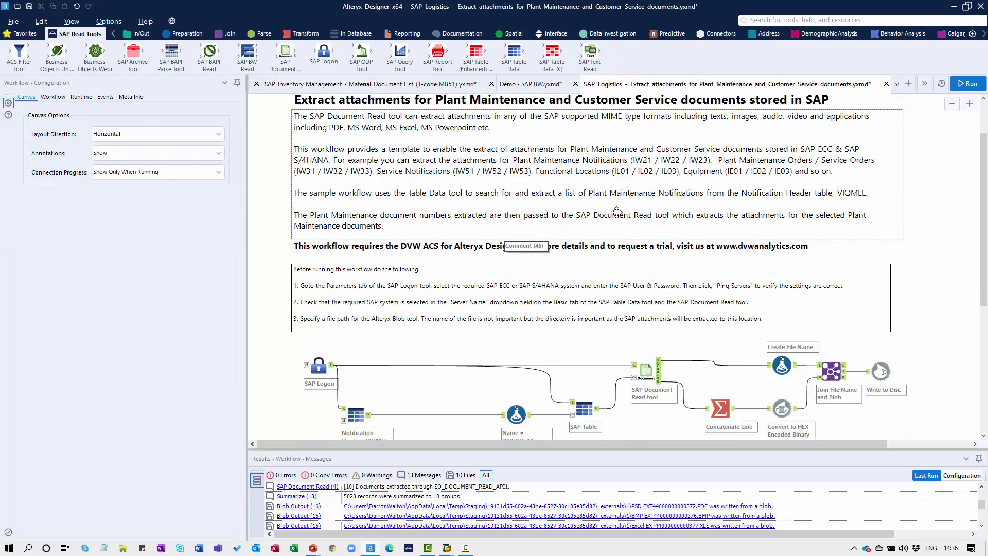
scroll(615, 222, down, 2)
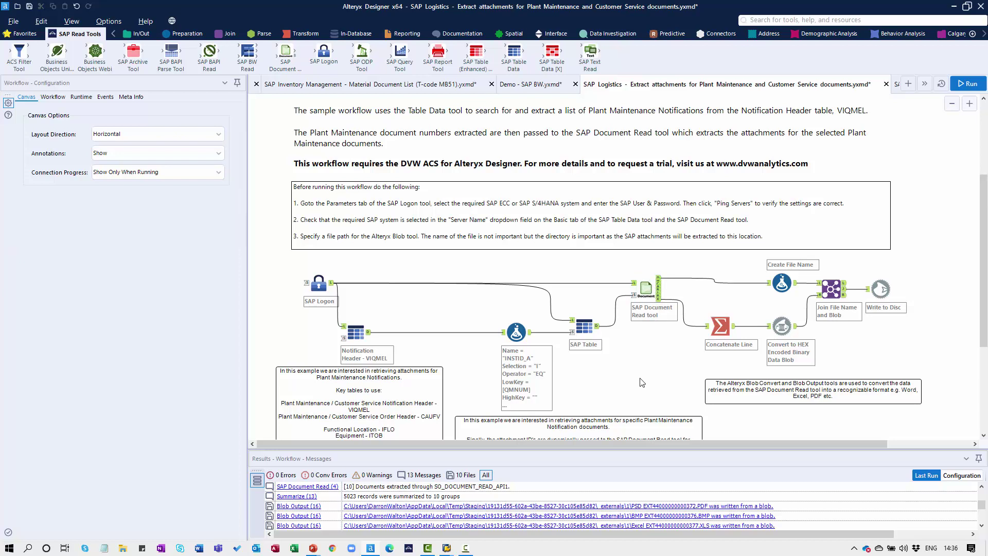
- Switch to SAP's Display PM Notification window and open the attachment list of the "repair leaking valve" notification
key(alt+Tab)
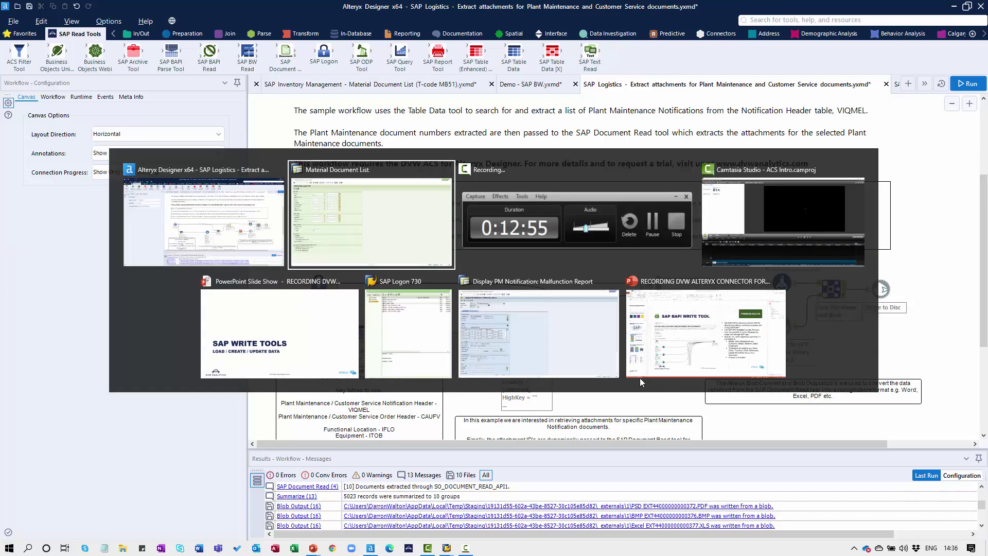
key(alt+Tab)
key(alt+Tab)
key(alt+Tab)
key(alt+Tab)
key(alt+Tab)
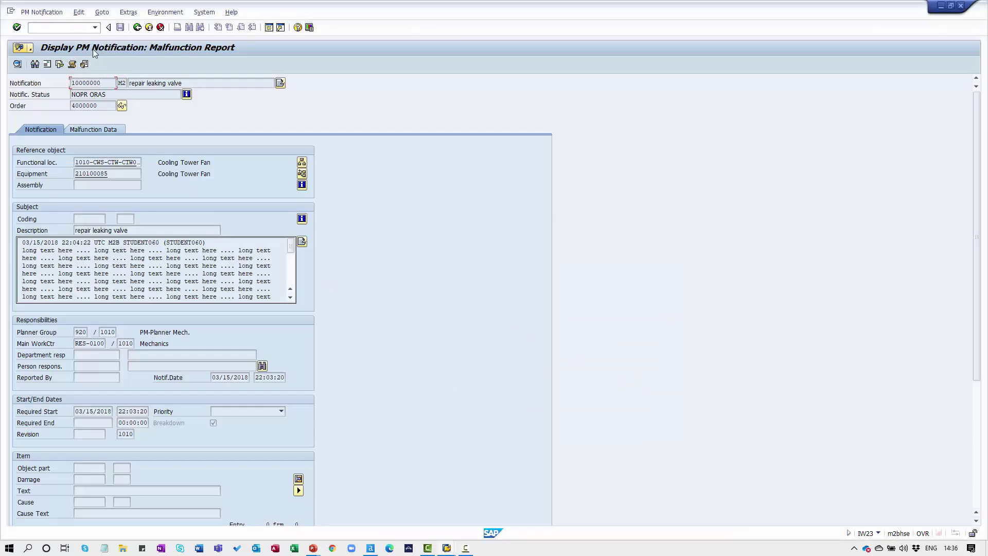
double_click(94, 82)
click(29, 48)
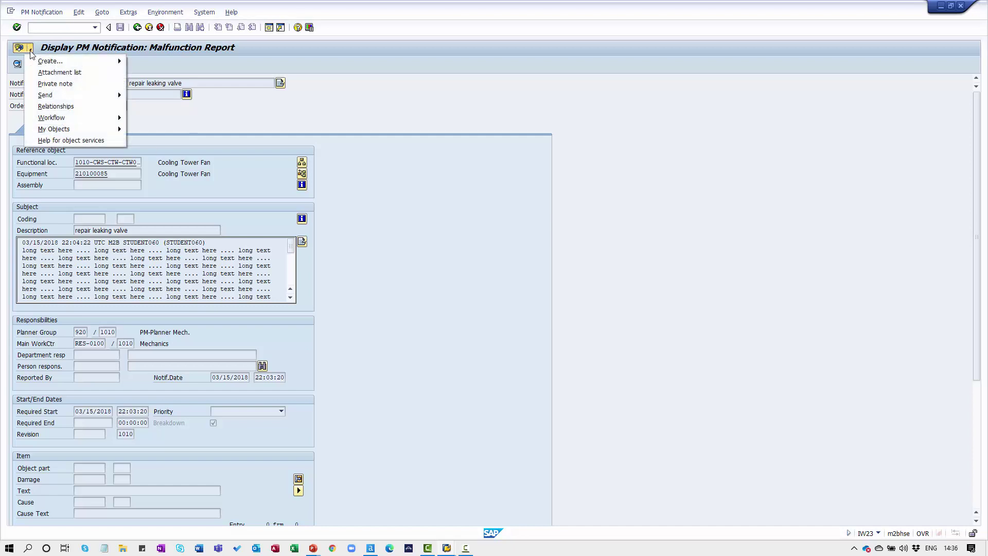
click(111, 84)
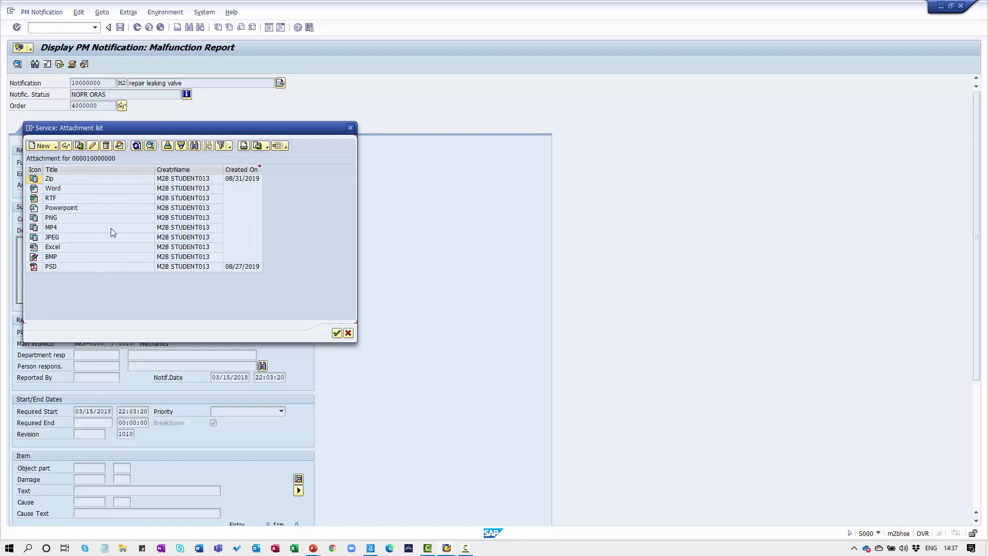
- View the notification's JPEG attachment, close the image, and close the attachment list
click(57, 238)
double_click(61, 237)
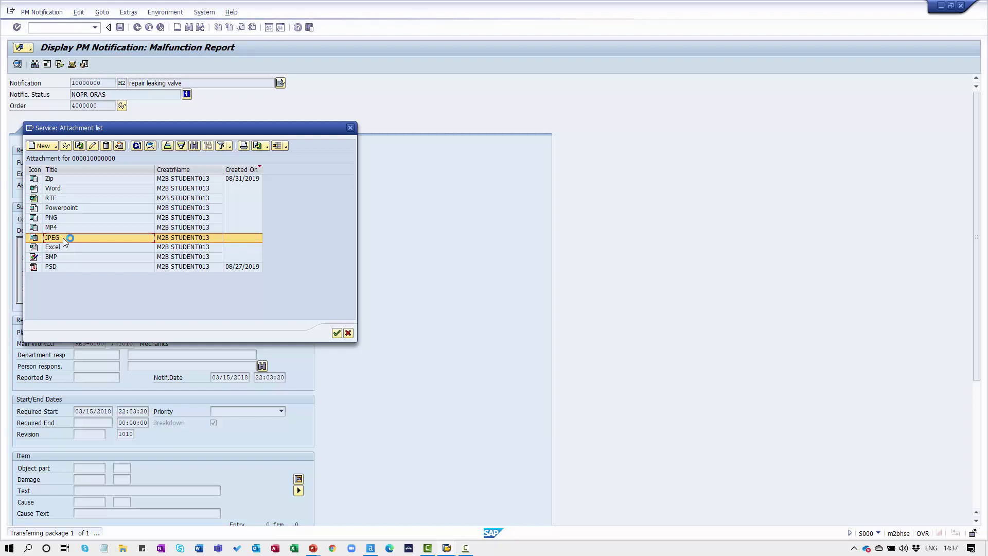
drag(164, 131, 292, 117)
double_click(177, 224)
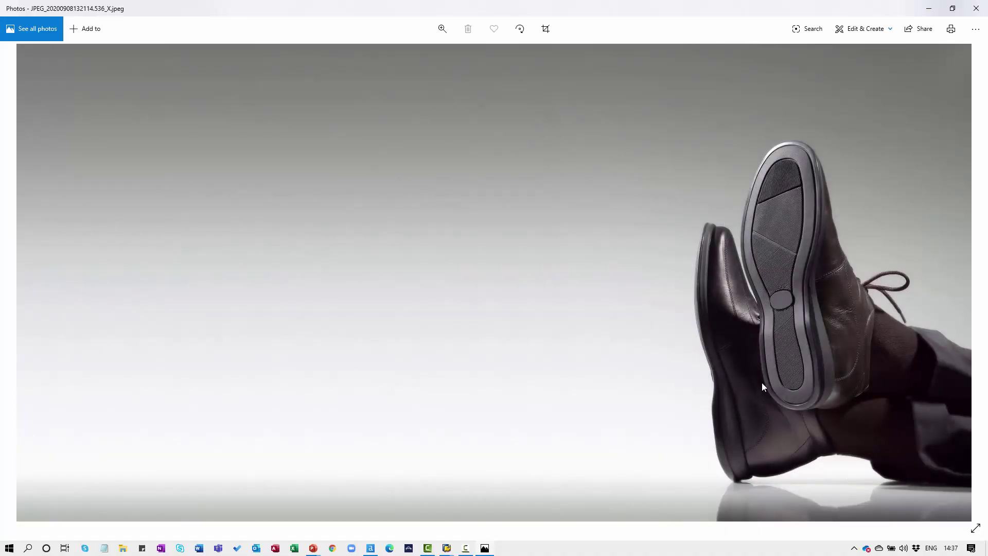
click(976, 8)
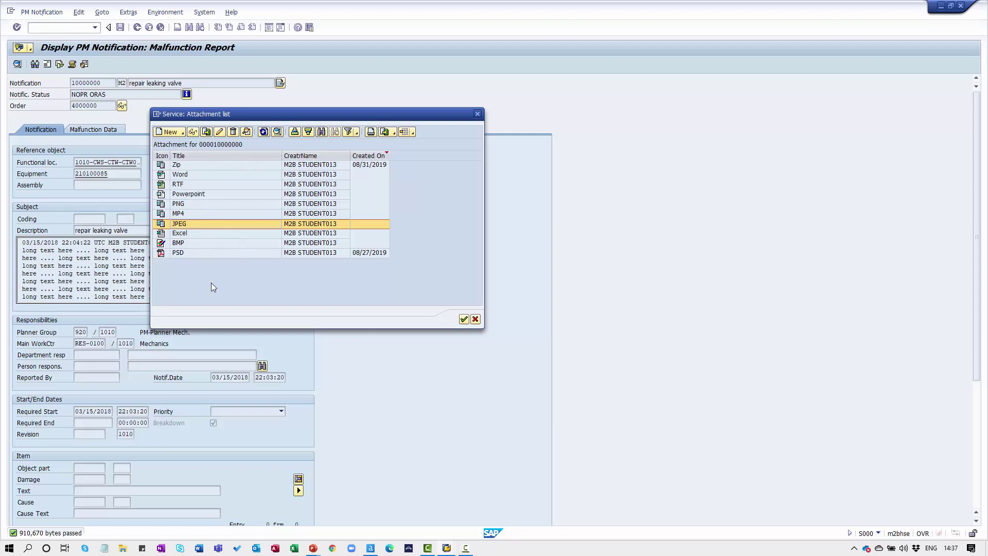
click(475, 320)
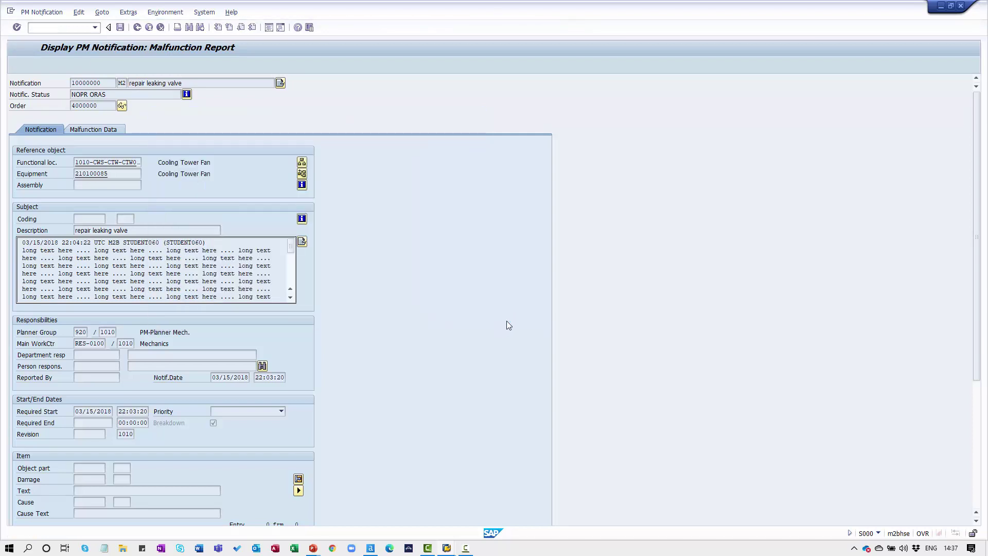
- Return to Alteryx Designer and review the Notification Header - VIQMEL tool's field selection and notification number output
key(alt+Tab)
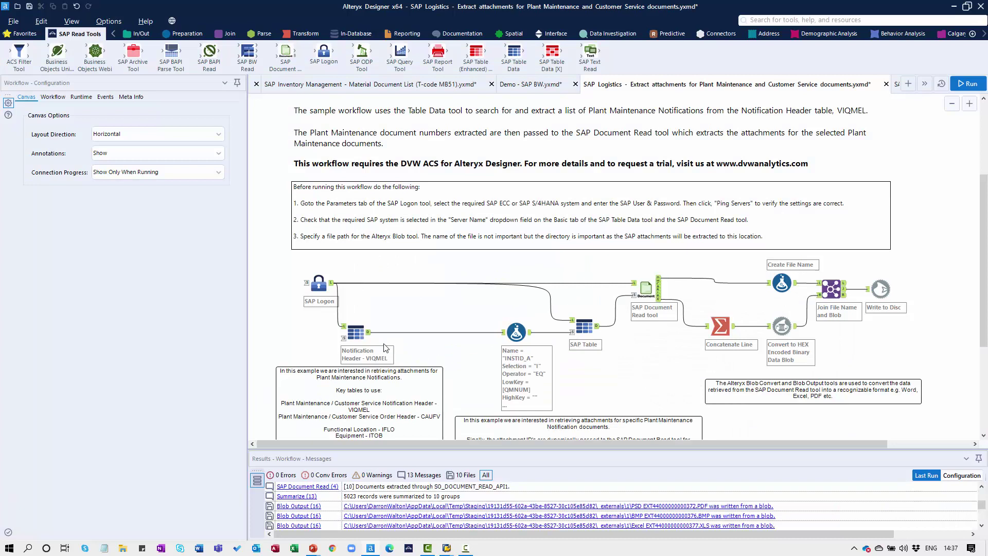
click(356, 334)
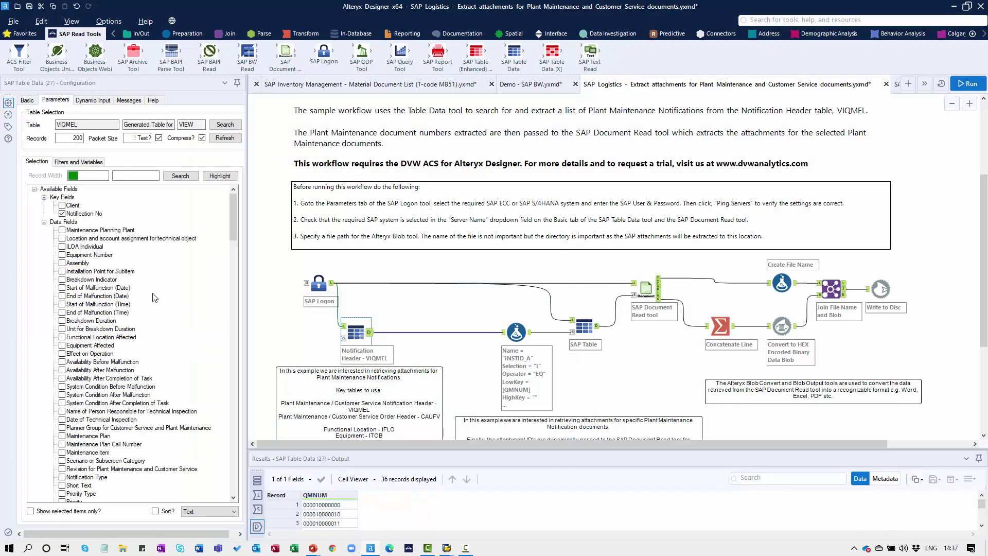
click(69, 163)
click(41, 163)
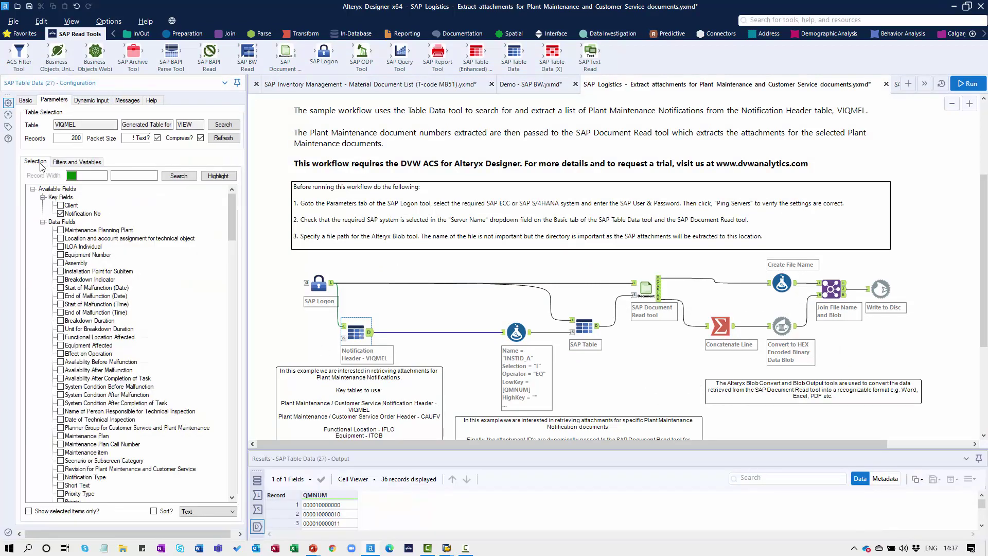
drag(483, 449, 483, 394)
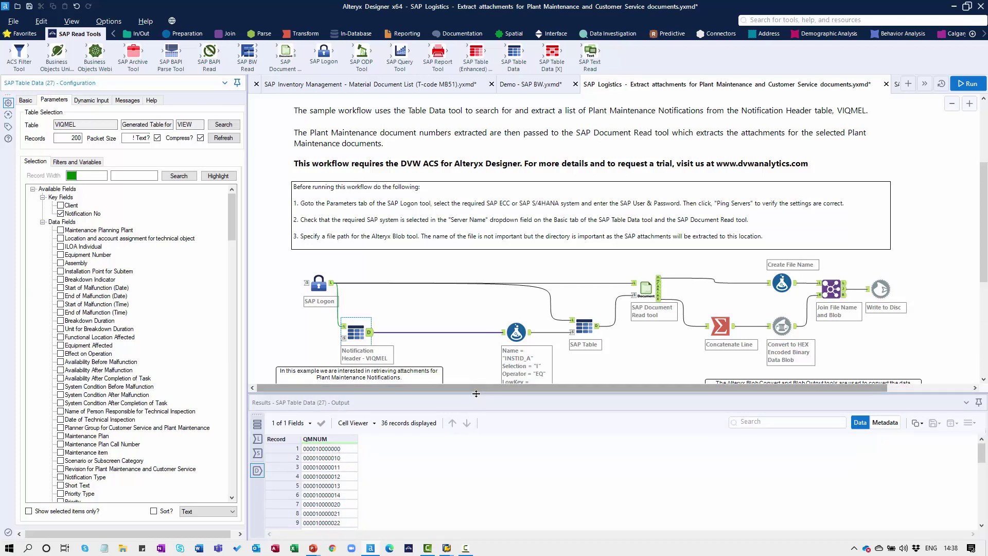
drag(477, 393, 476, 457)
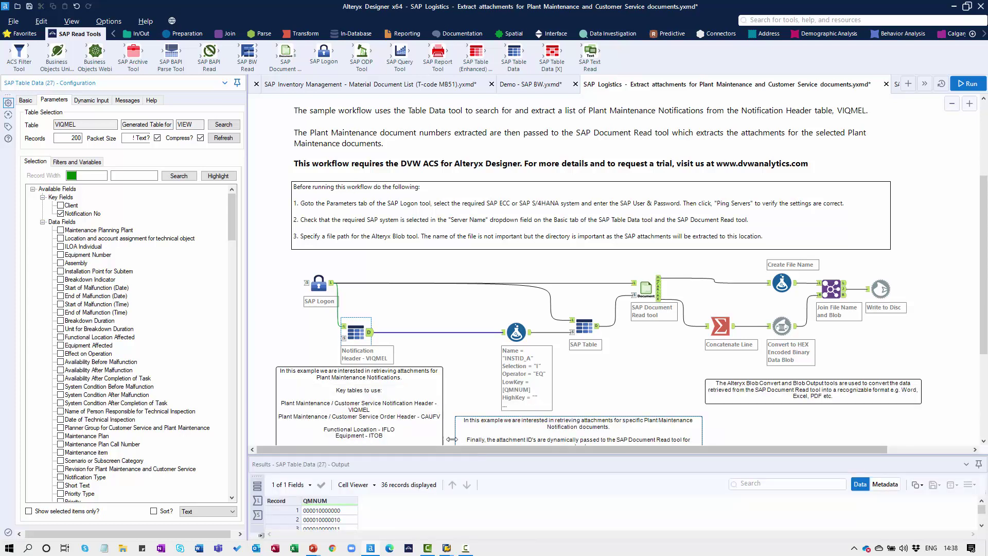
- Inspect the SRGBTBREL table tool's attachment IDs and the SAP Document Read tool's contents output
click(597, 332)
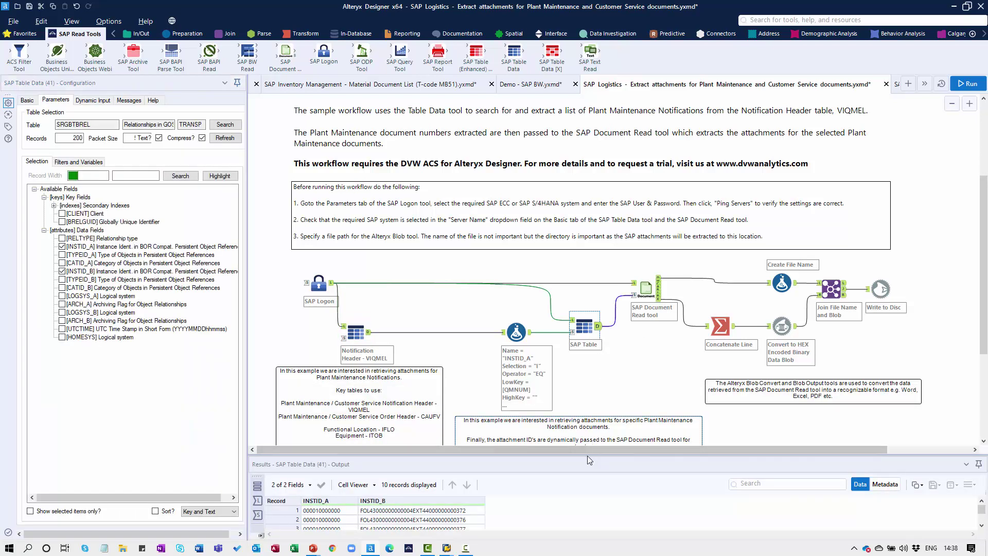
drag(587, 454, 587, 411)
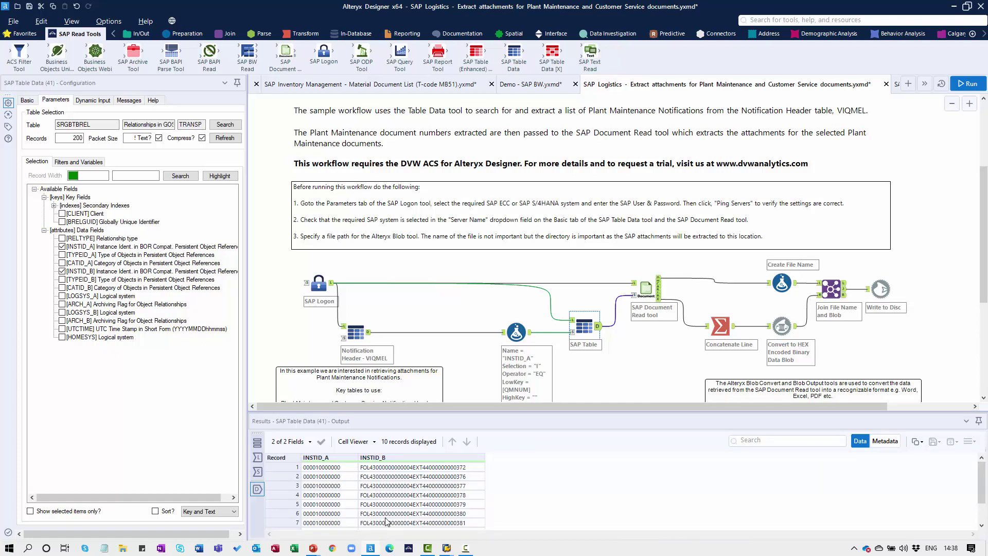
drag(453, 406, 535, 412)
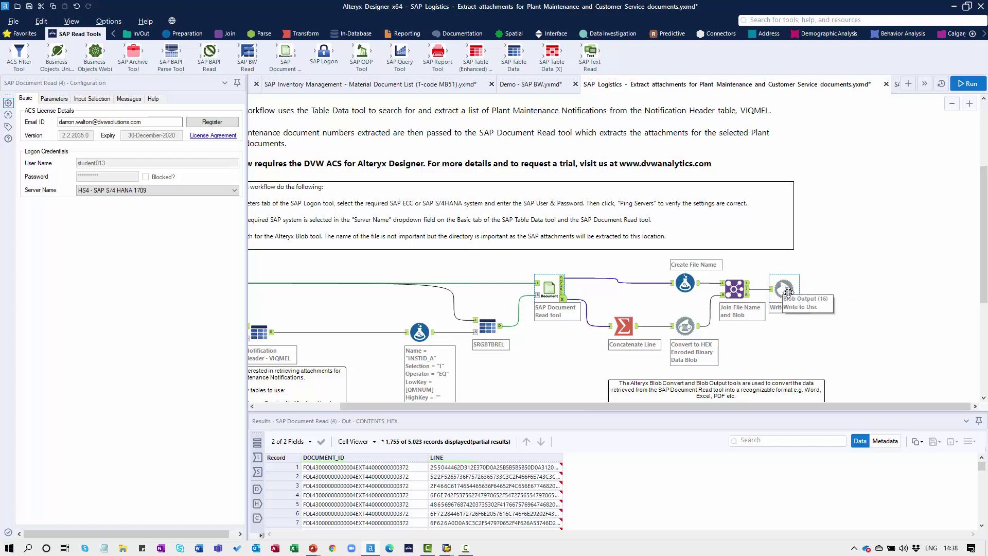
- Review the workflow messages listing the written attachment files, view the extracted JPEG file, and close it
click(561, 366)
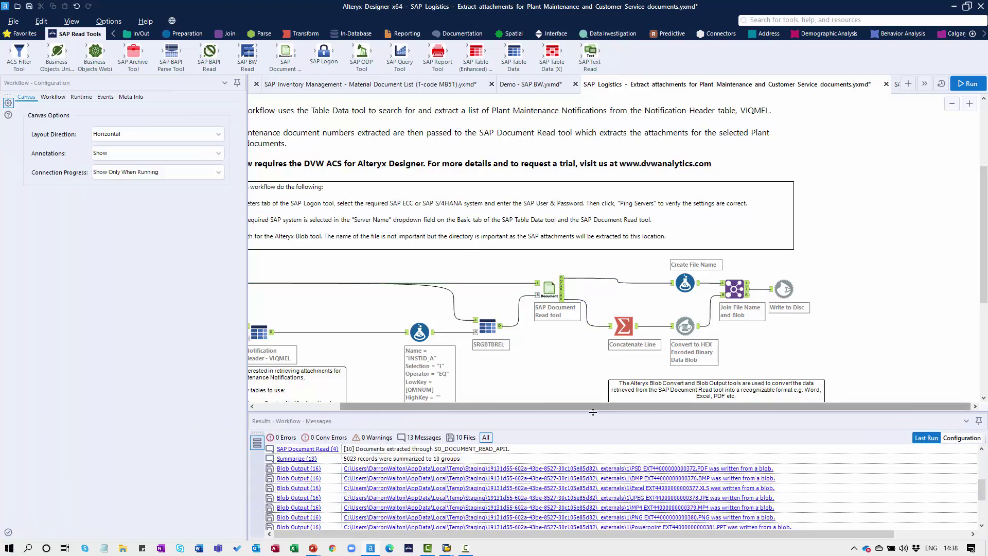
drag(593, 411, 591, 381)
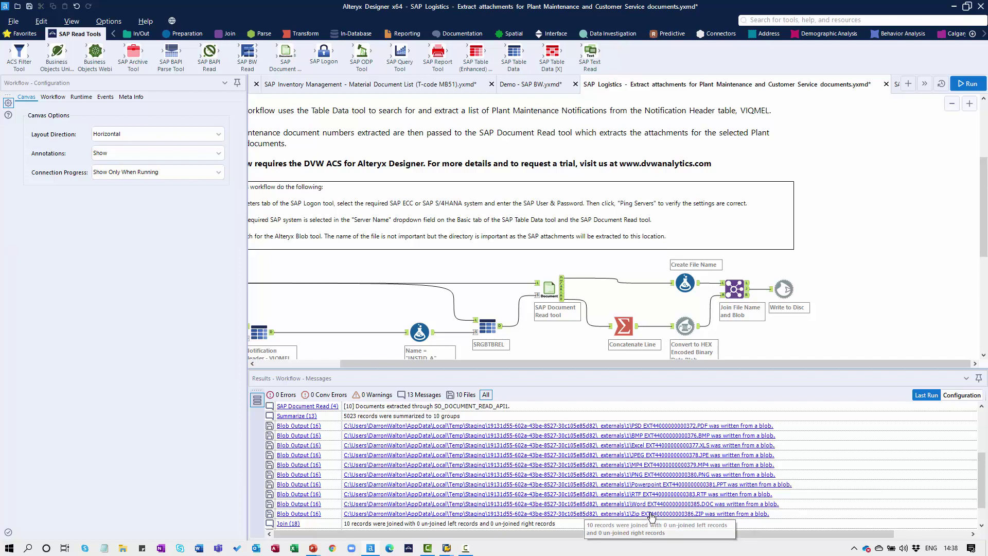
click(637, 456)
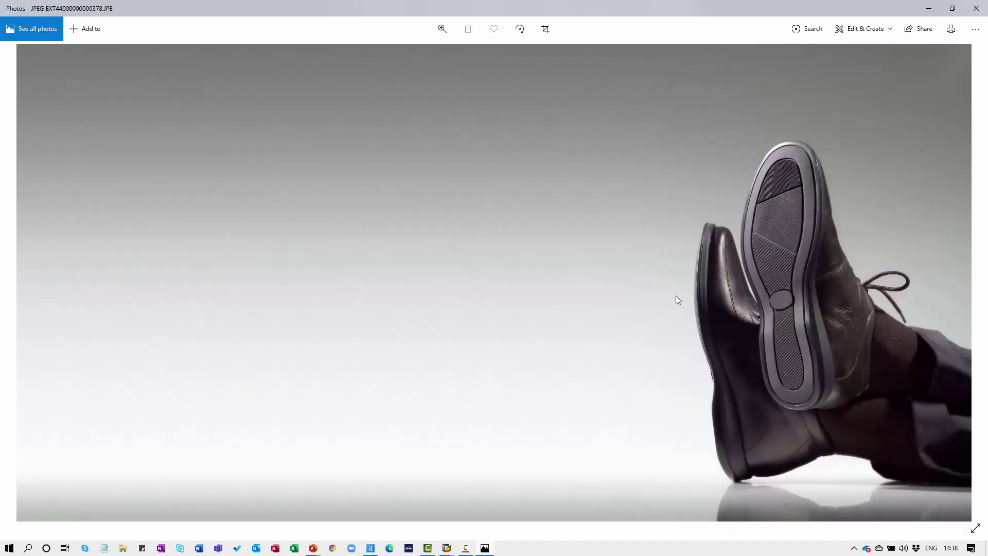
click(975, 9)
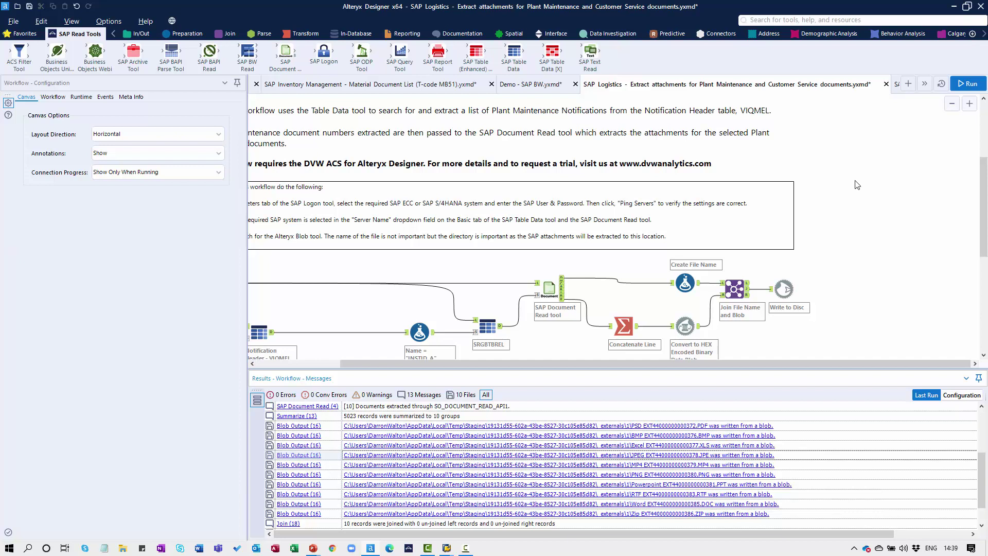
- Open the SAP Purchasing - Extract Purchase Requisition Items (BAPI) workflow and bring its tool chain into view
drag(687, 362, 607, 363)
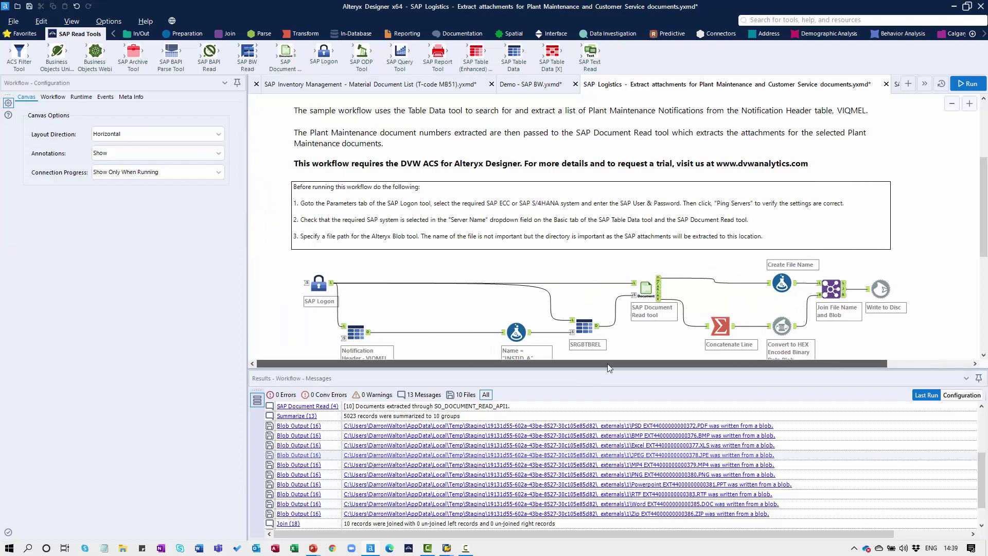
click(925, 88)
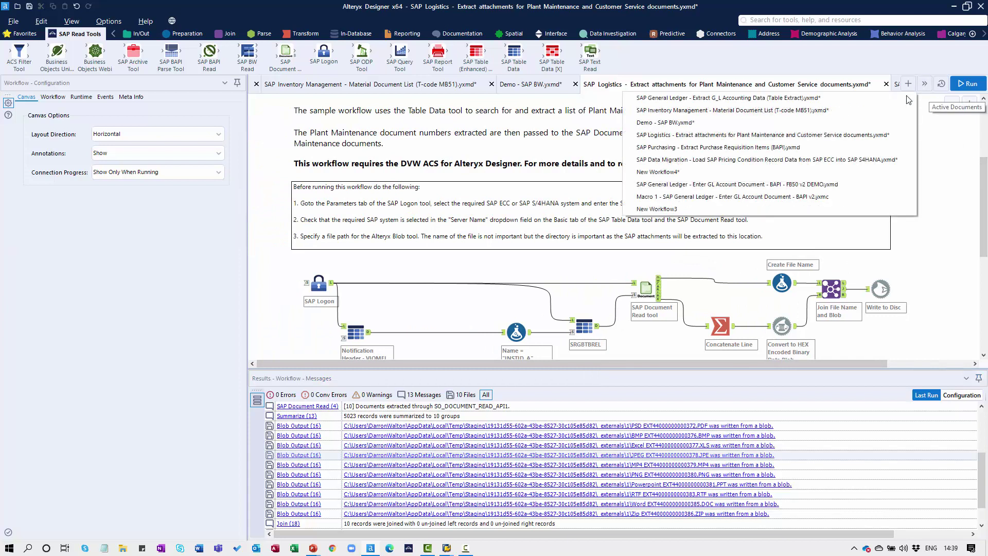
click(749, 147)
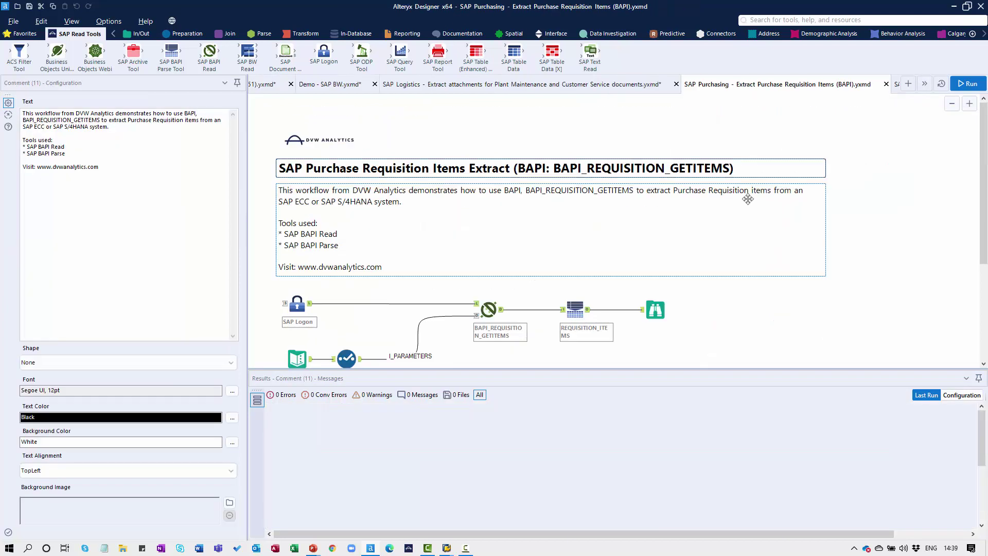
scroll(761, 299, down, 2)
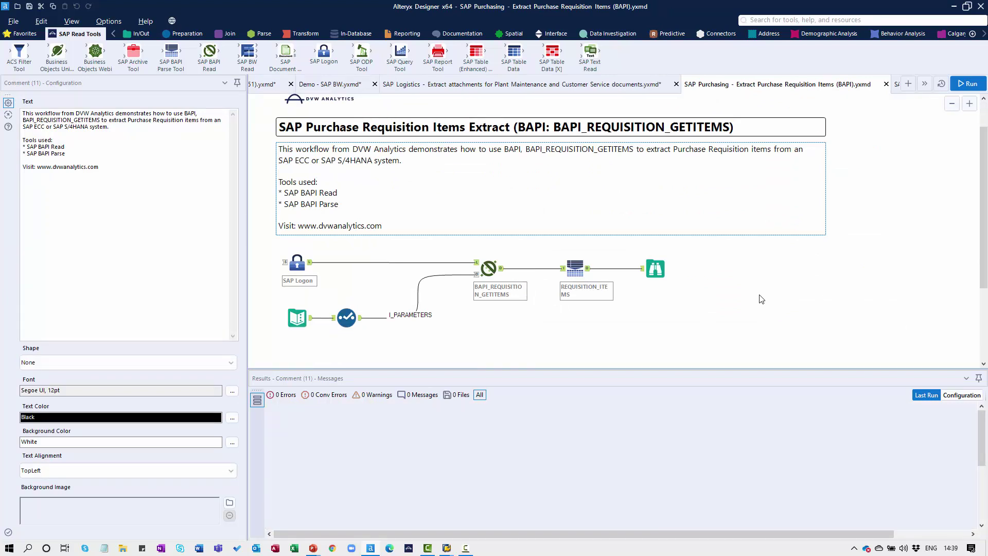
- Widen the BAPI_REQUISITION_GETITEMS read tool's configuration, view the available BAPIs, and close the selection without choosing one
click(485, 272)
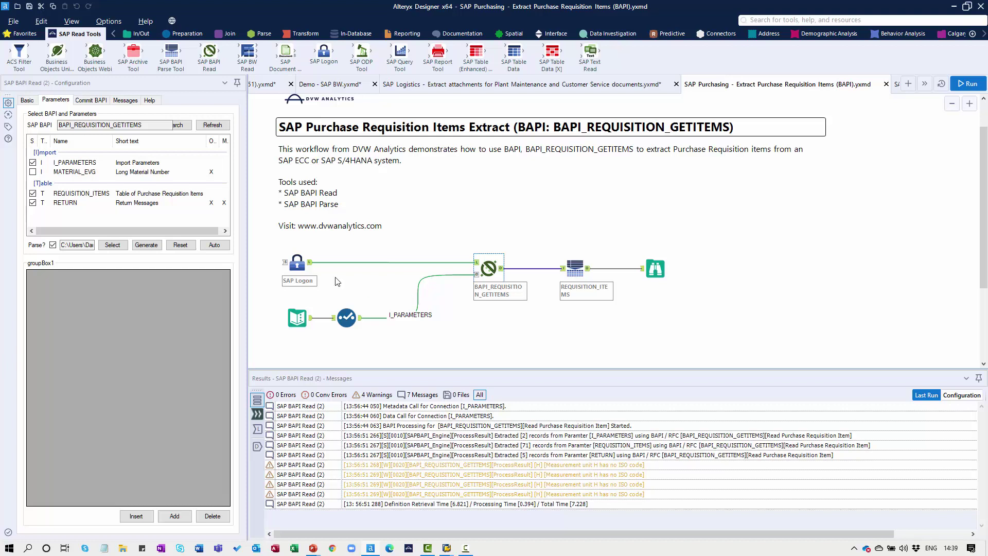
drag(247, 266, 322, 270)
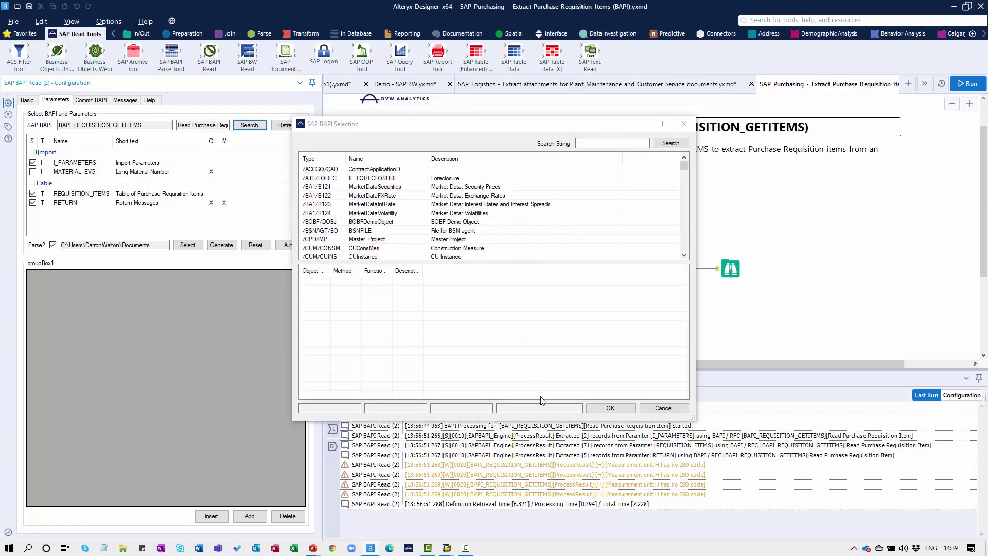
click(663, 408)
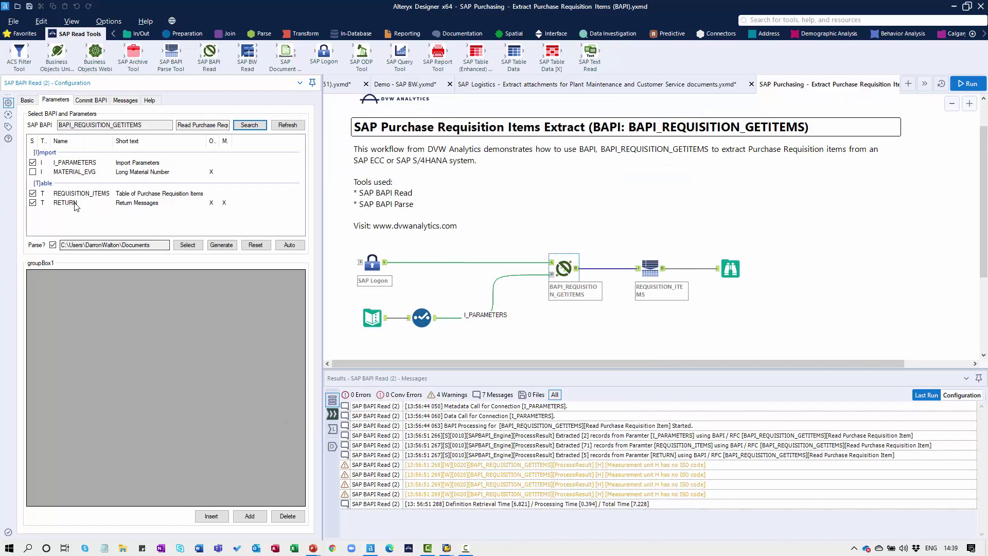
- Examine the I_PARAMETERS import fields, followed by the Text Input and Select tools that supply the PLANT value
click(72, 163)
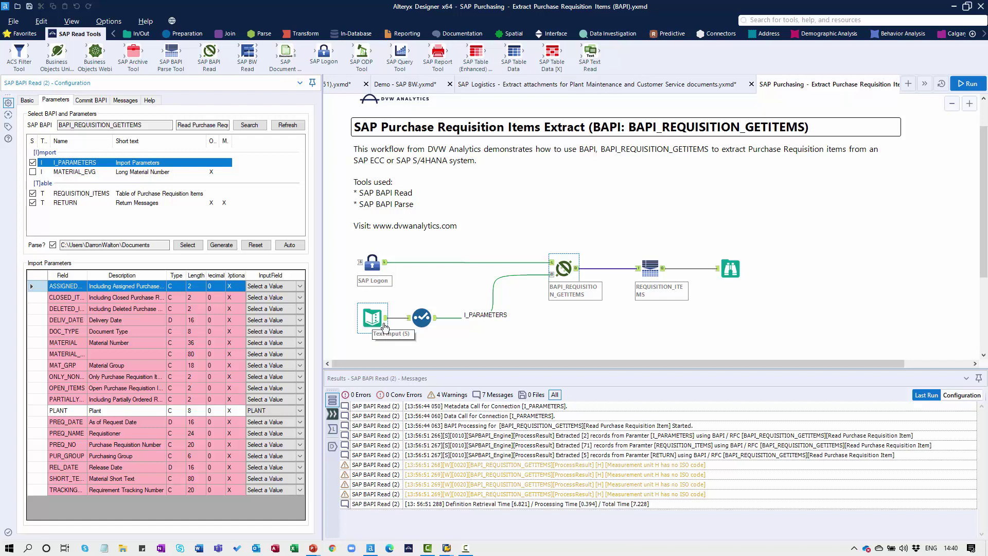
click(371, 321)
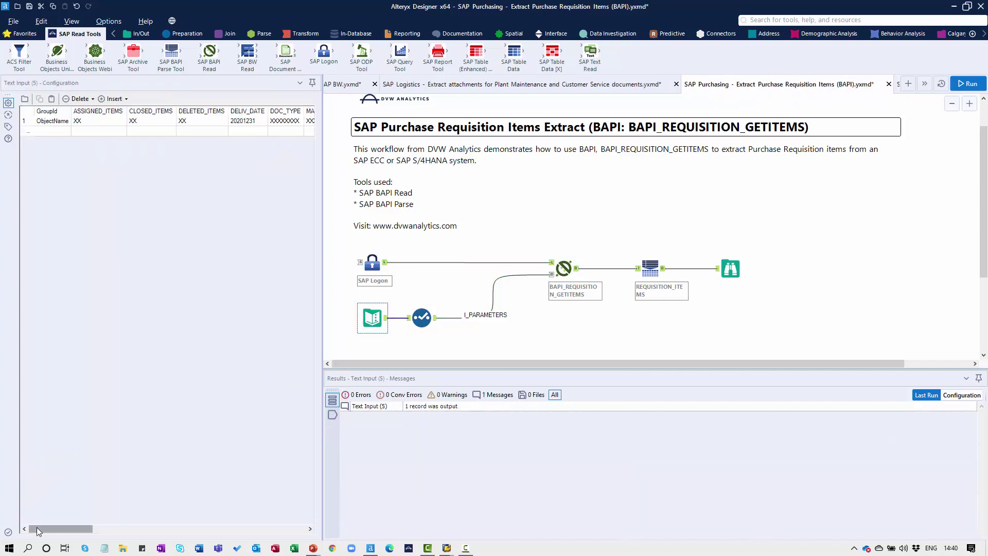
drag(37, 527, 24, 544)
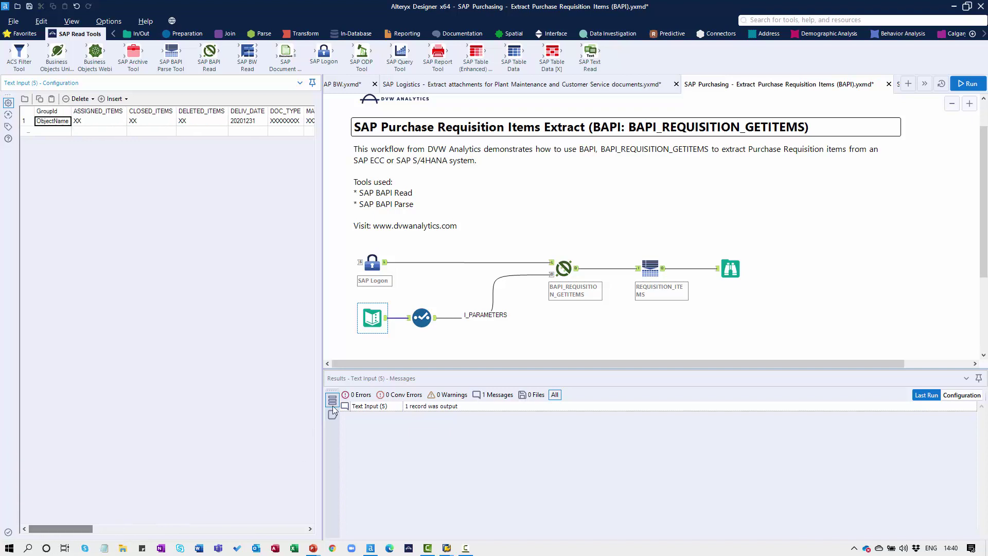
click(422, 318)
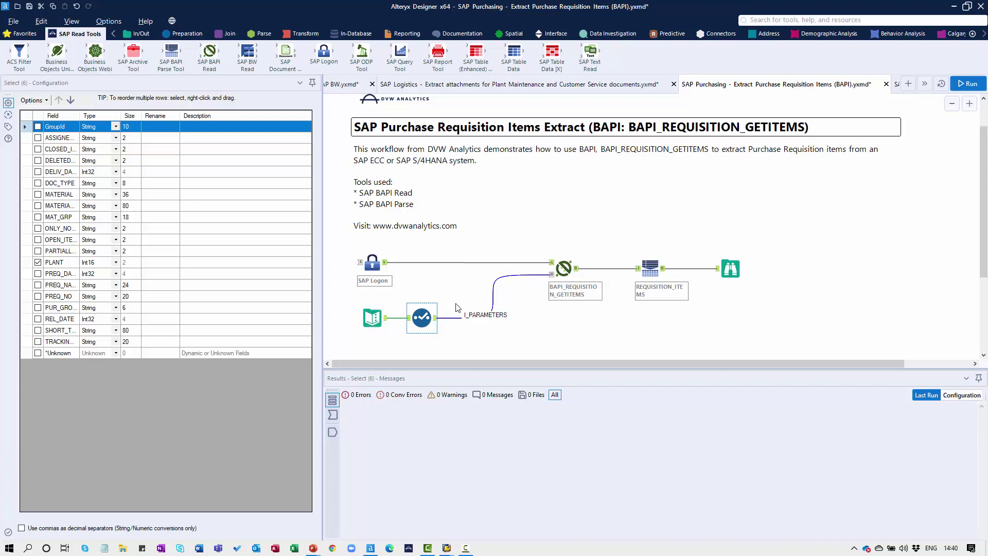
- Review the fields of the BAPI Read tool's I_PARAMETERS, REQUISITION_ITEMS and RETURN parameters
click(573, 273)
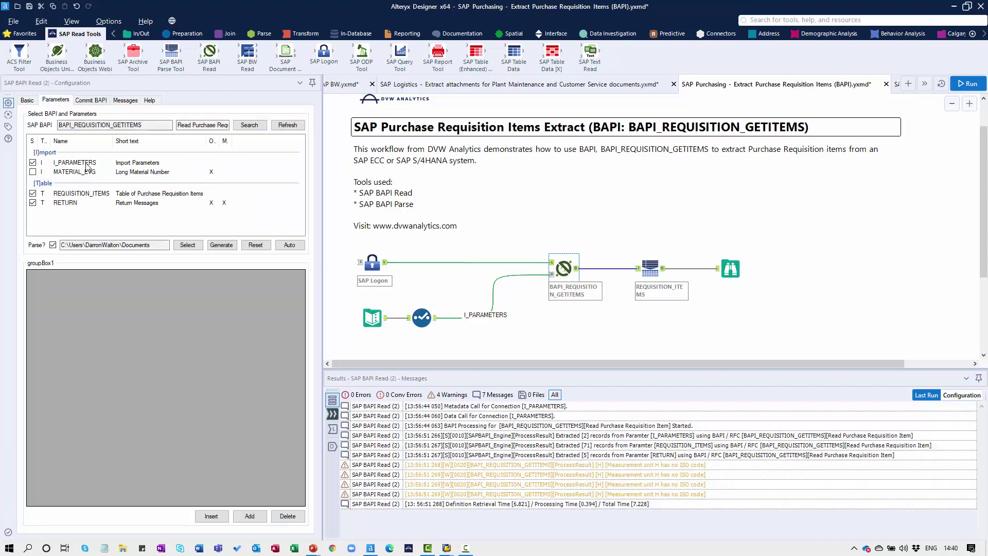
click(87, 163)
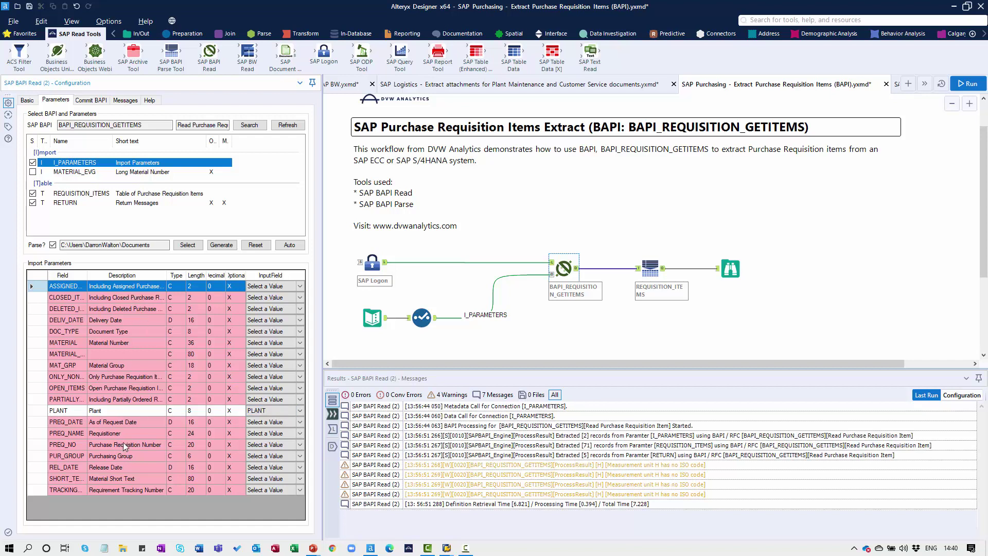
click(77, 194)
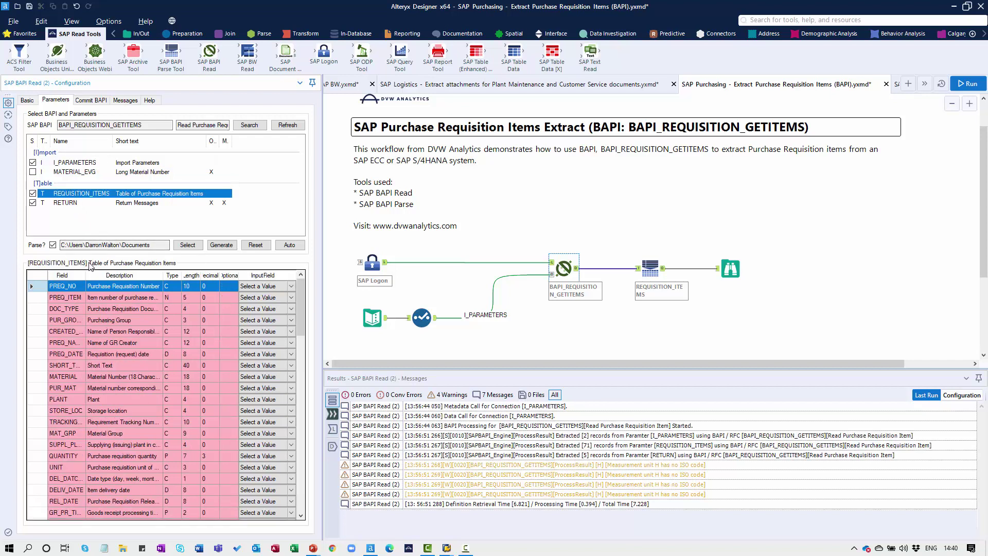
click(77, 204)
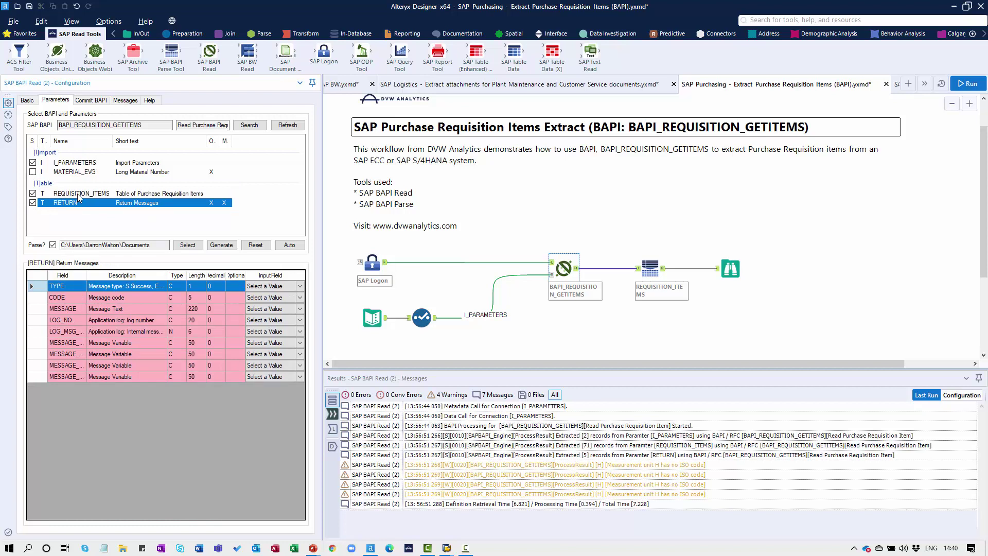
click(80, 195)
- Inspect the BAPI Read tool's output with a wider DataRecord column, and select the REQUISITION_ITEMS parse tool
click(575, 271)
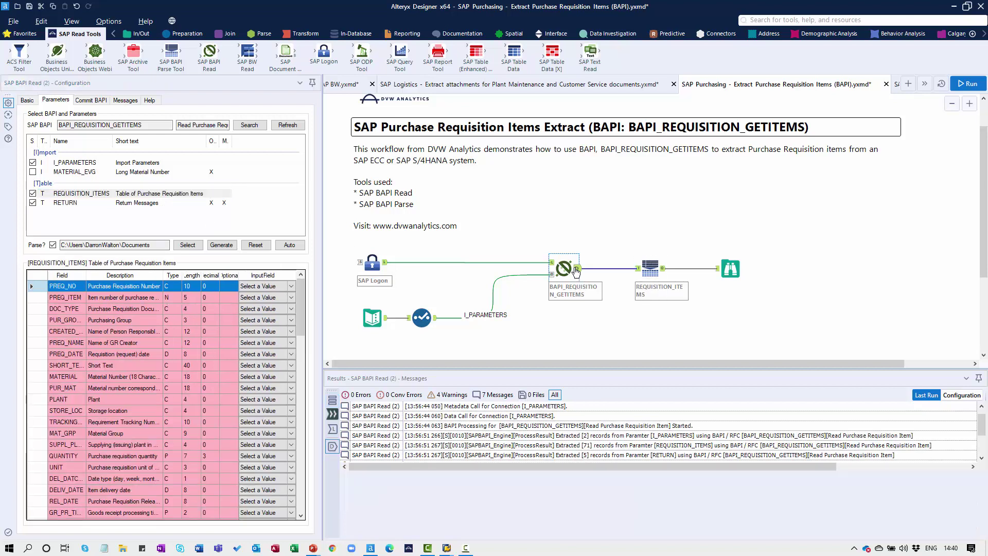
click(576, 269)
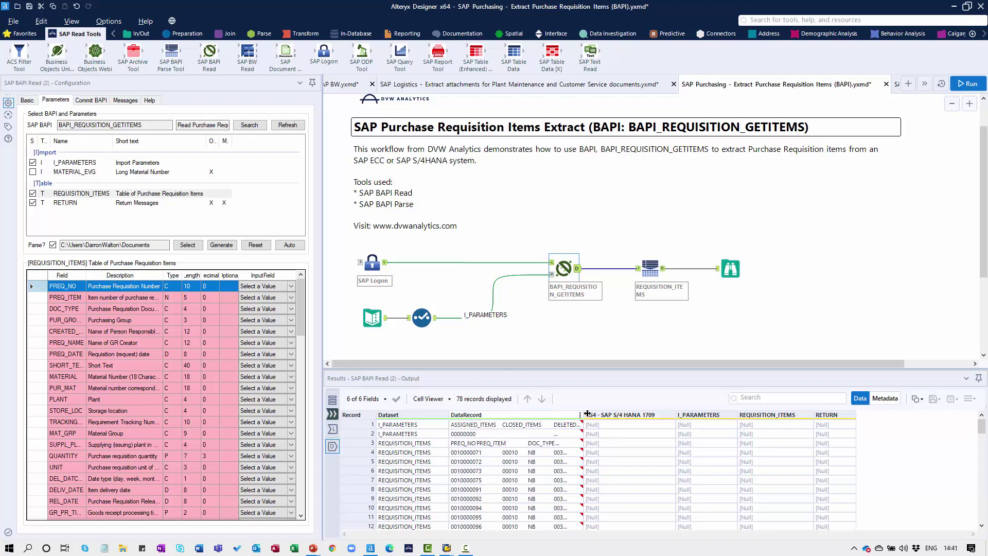
drag(584, 413, 636, 413)
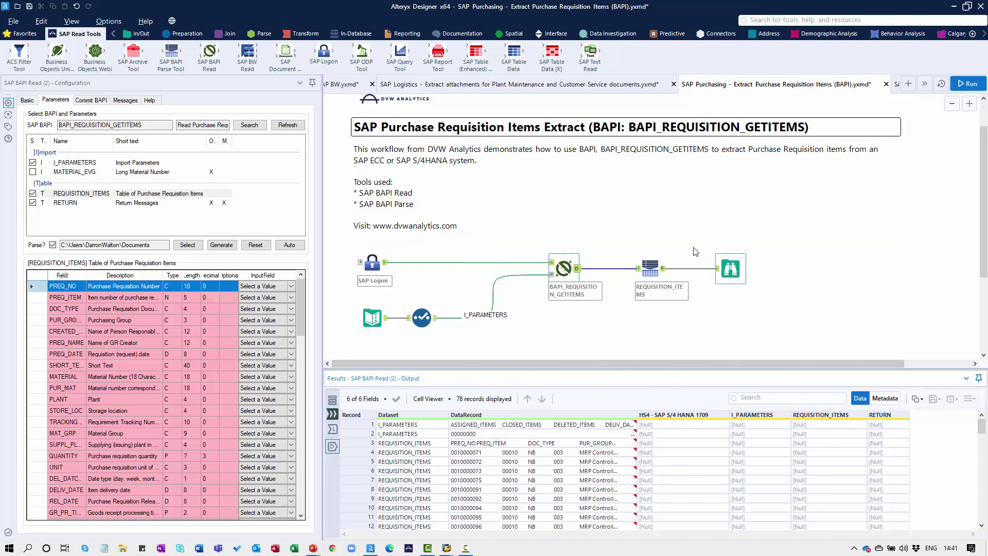
click(647, 276)
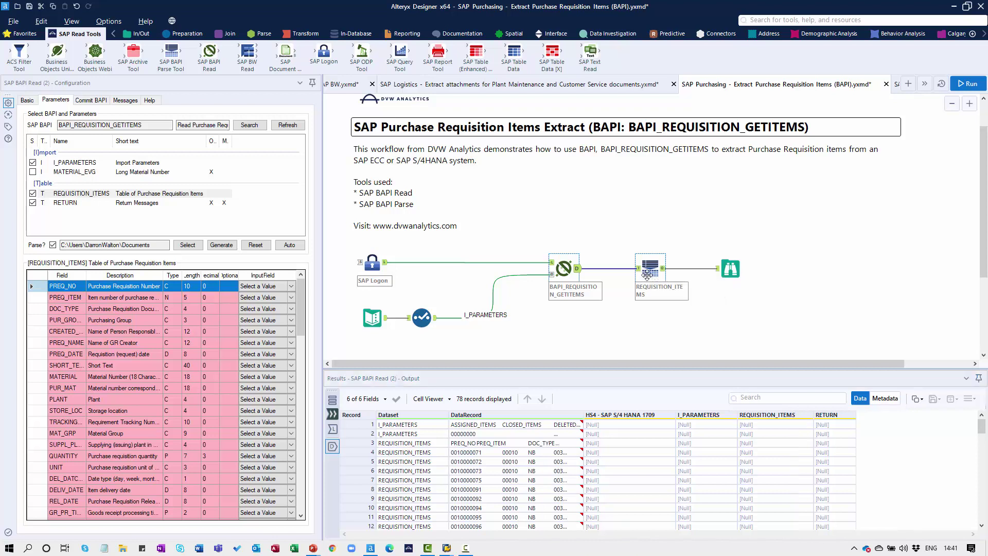